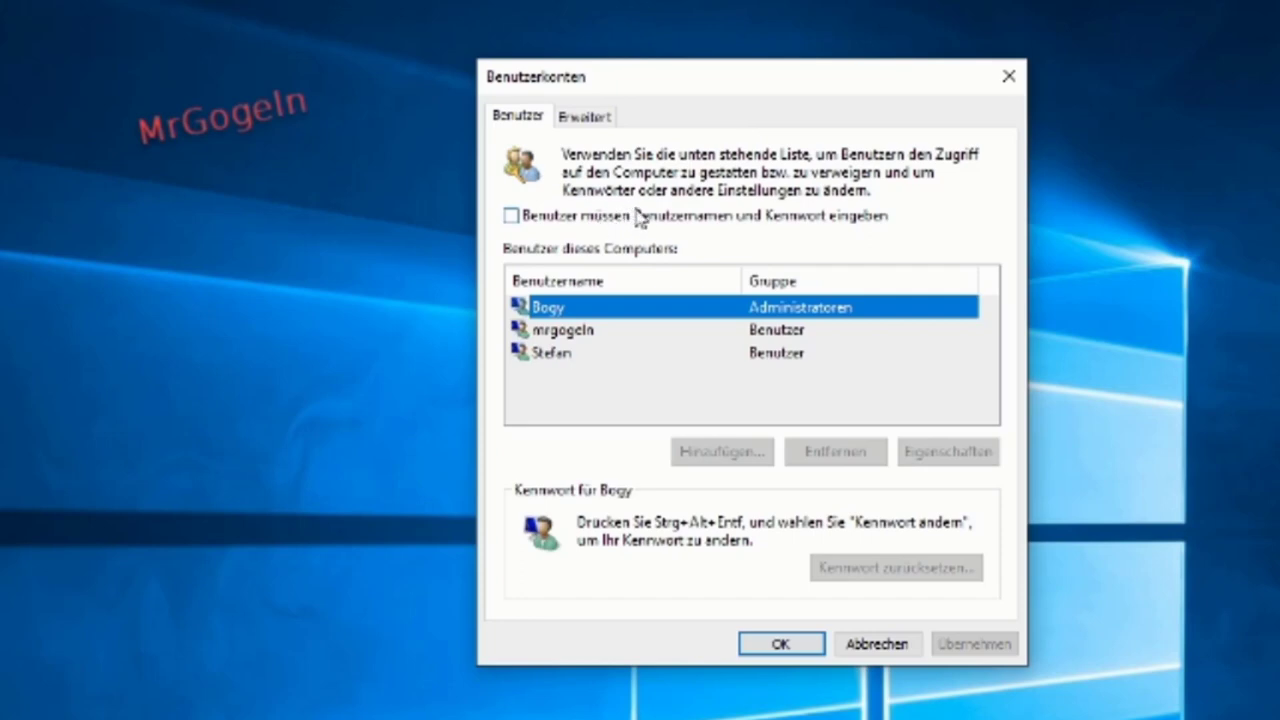
Enable "Benutzer müssen Benutzernamen und Kennwort eingeben", and close the passwd1.jpg preview and the user accounts dialog without applying
click(1036, 302)
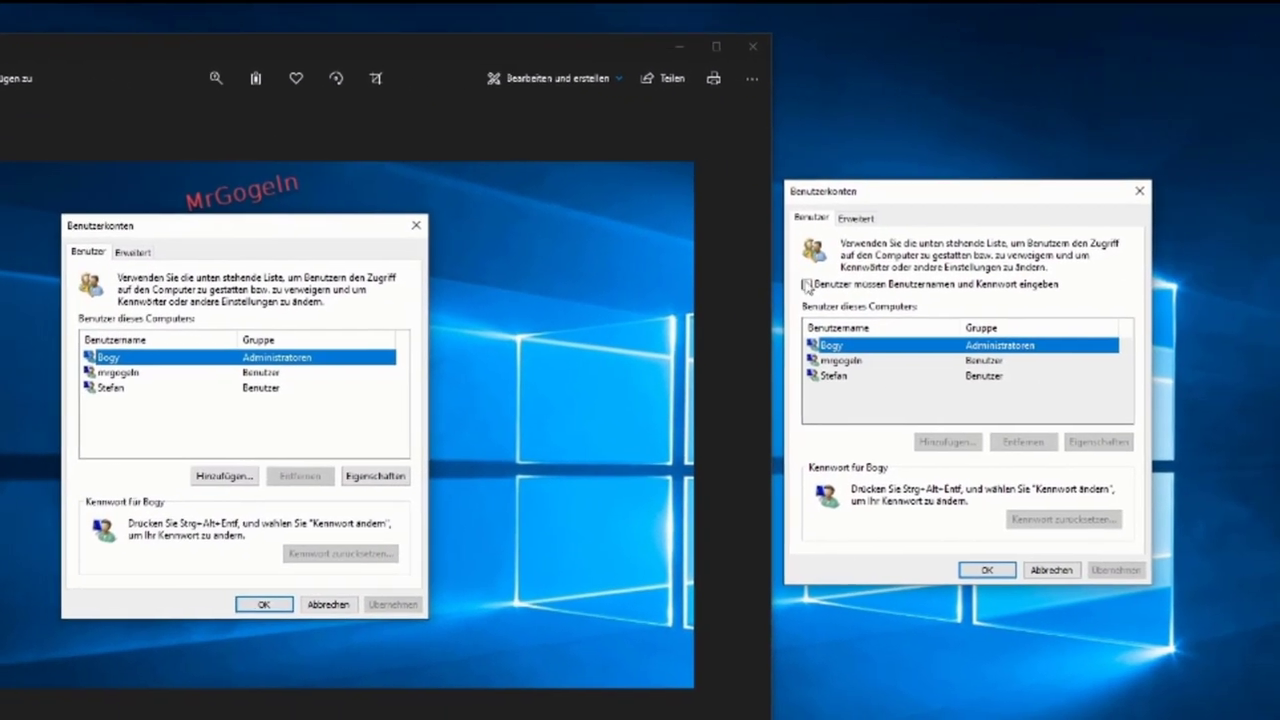
click(807, 284)
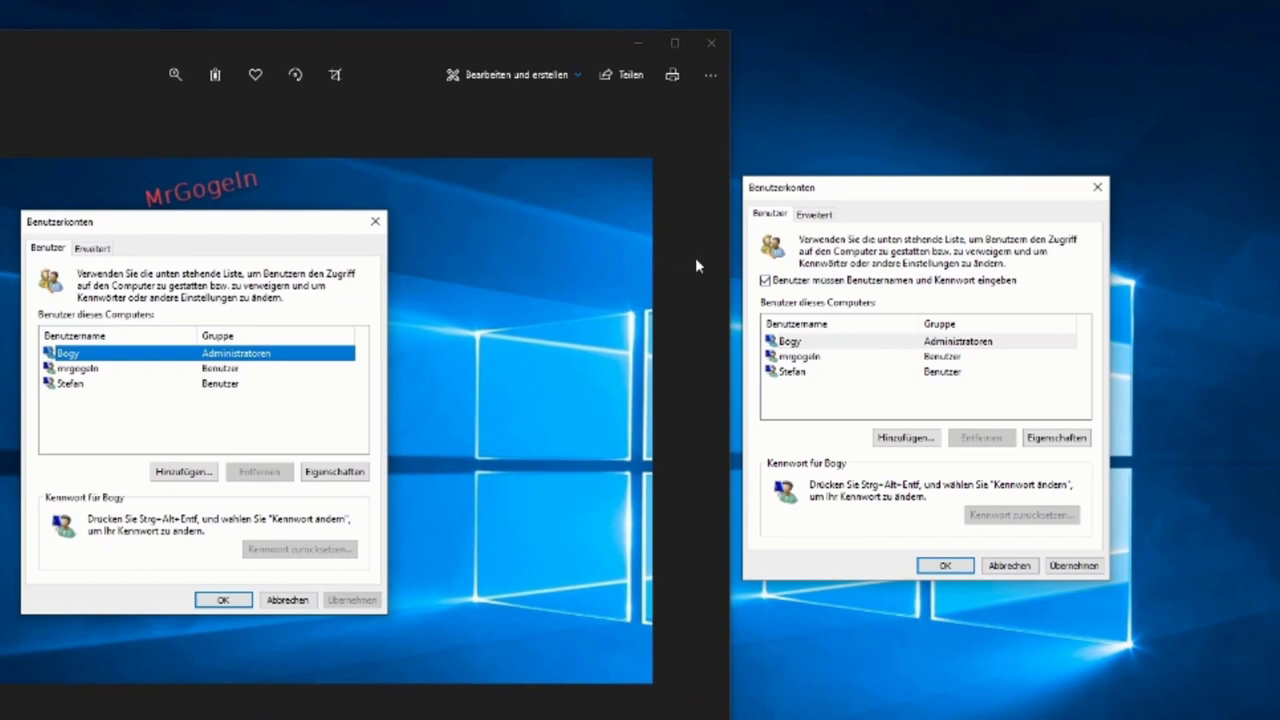
click(115, 310)
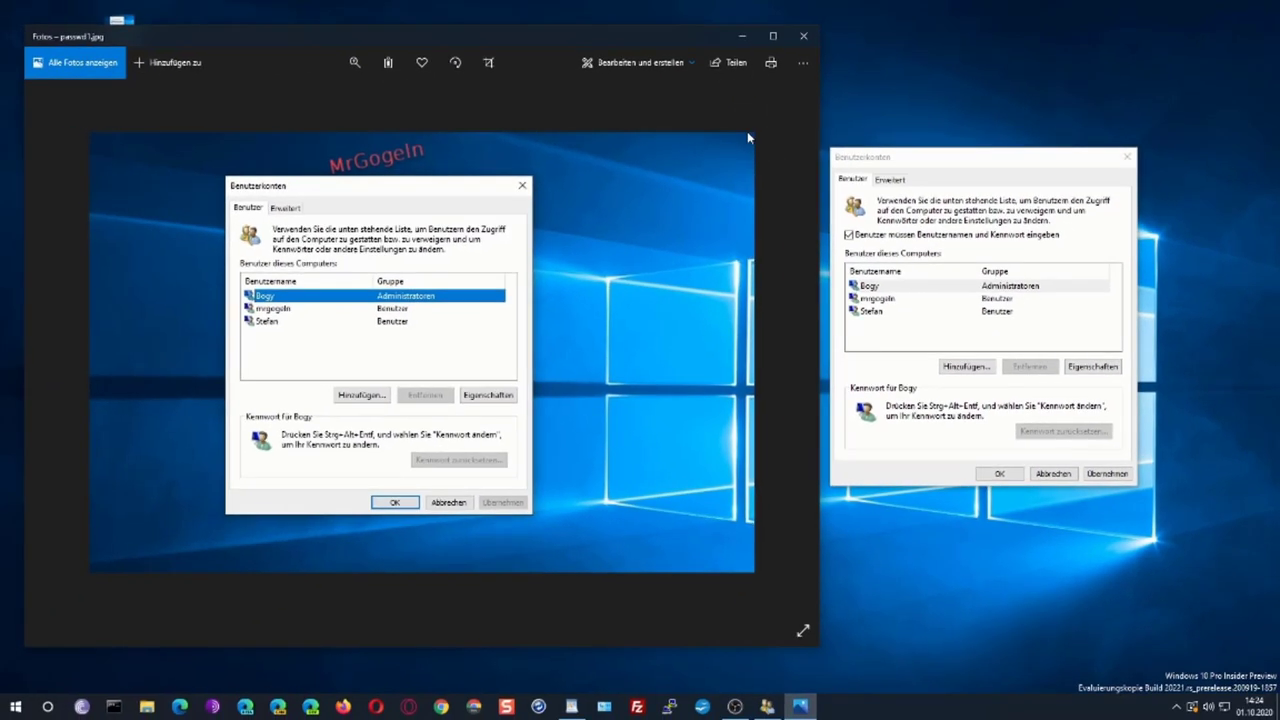
click(803, 35)
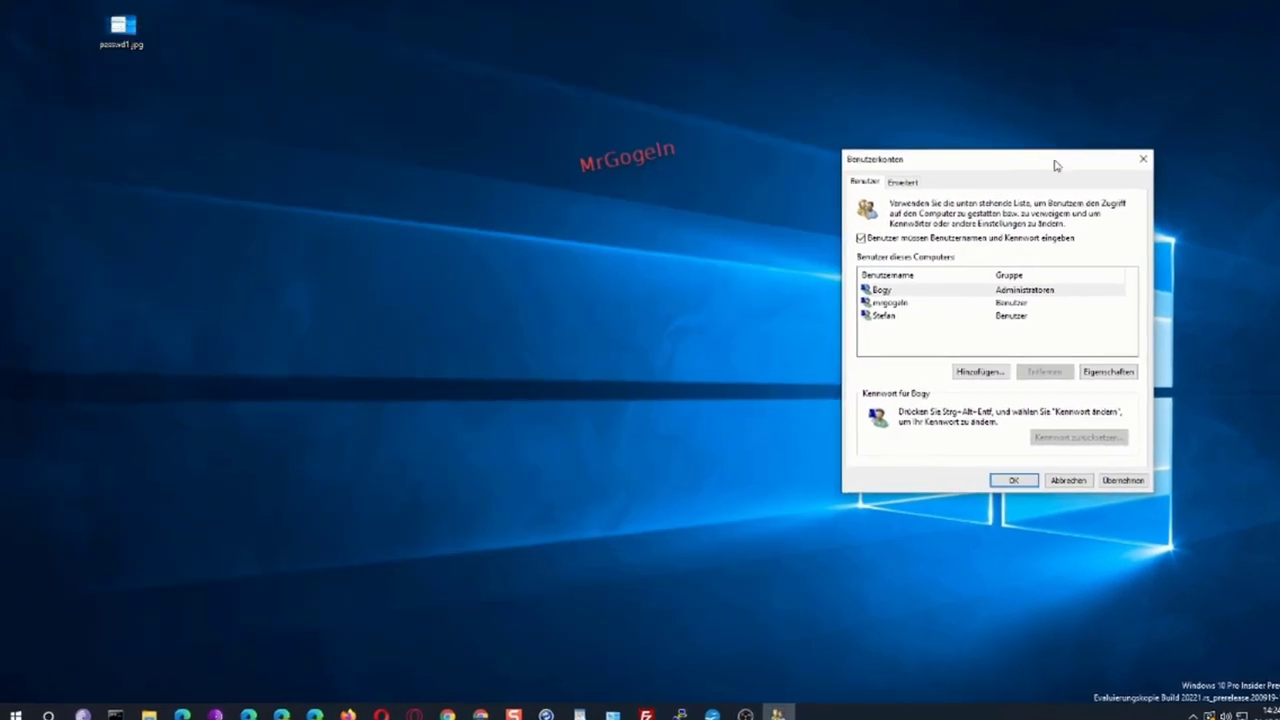
click(1138, 126)
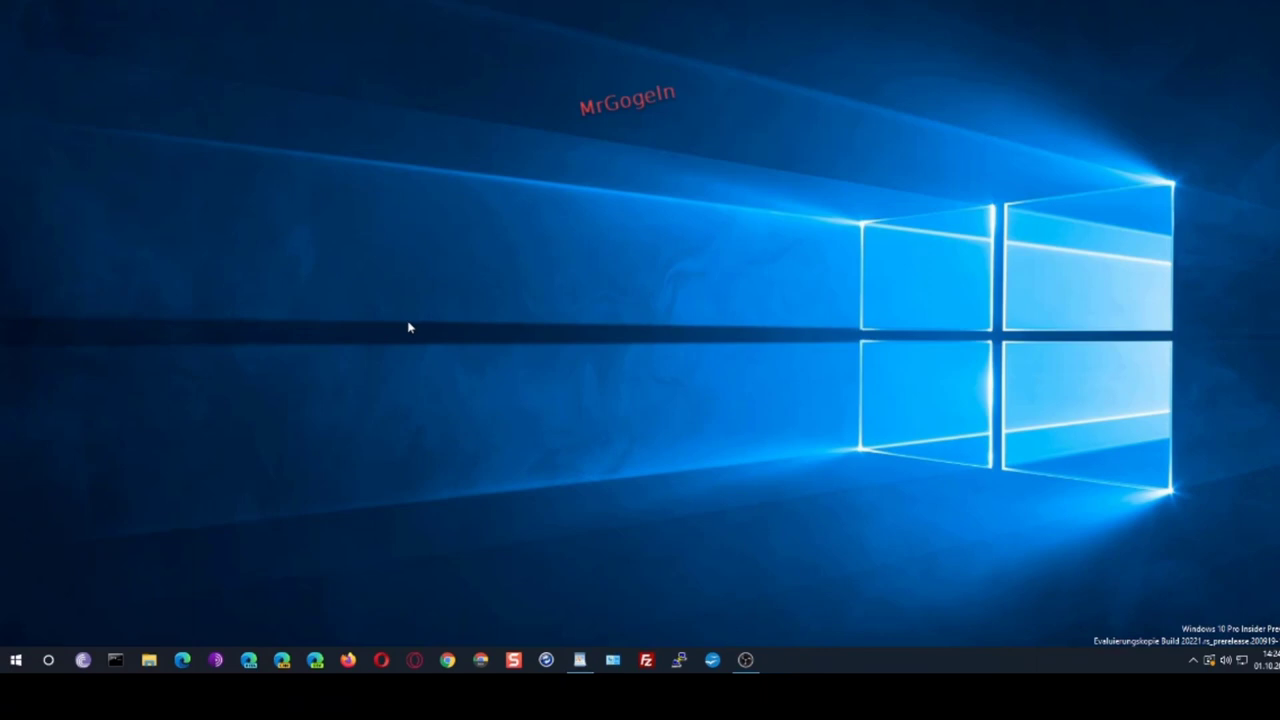
Enter regedit as the command in the Run dialog without executing it
key(super+r)
click(150, 572)
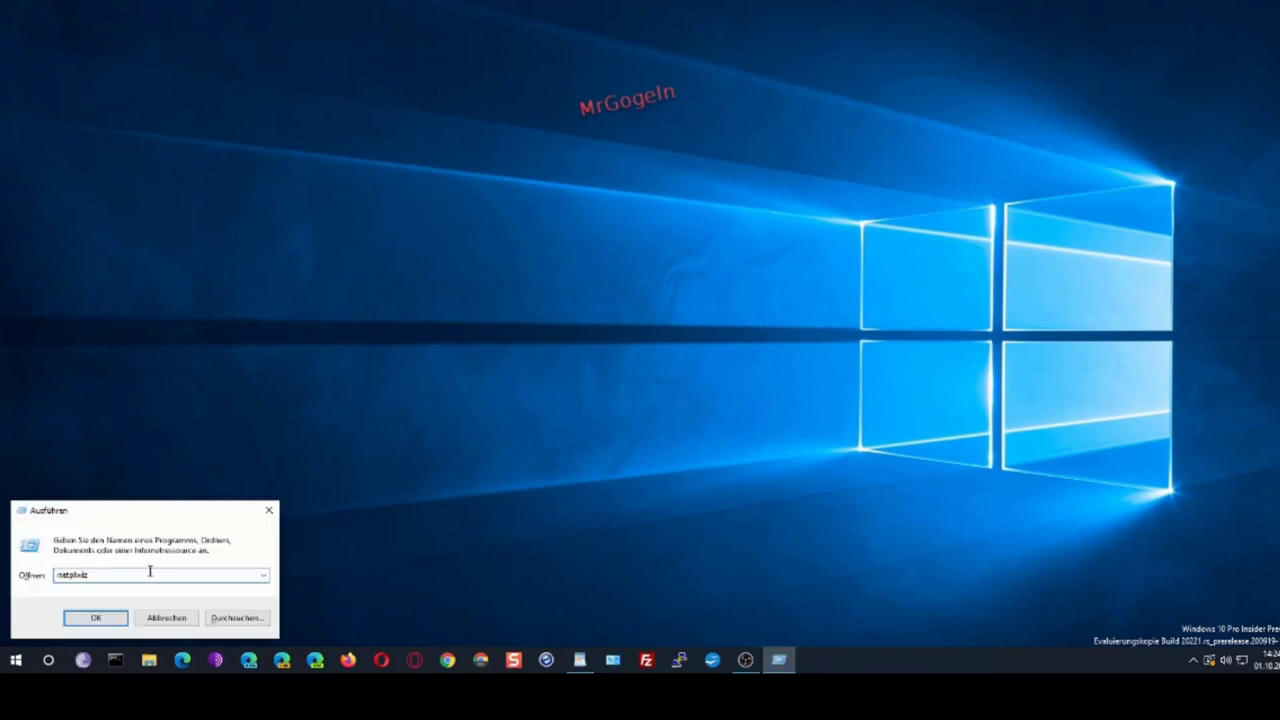
drag(115, 574, 57, 574)
text(reg)
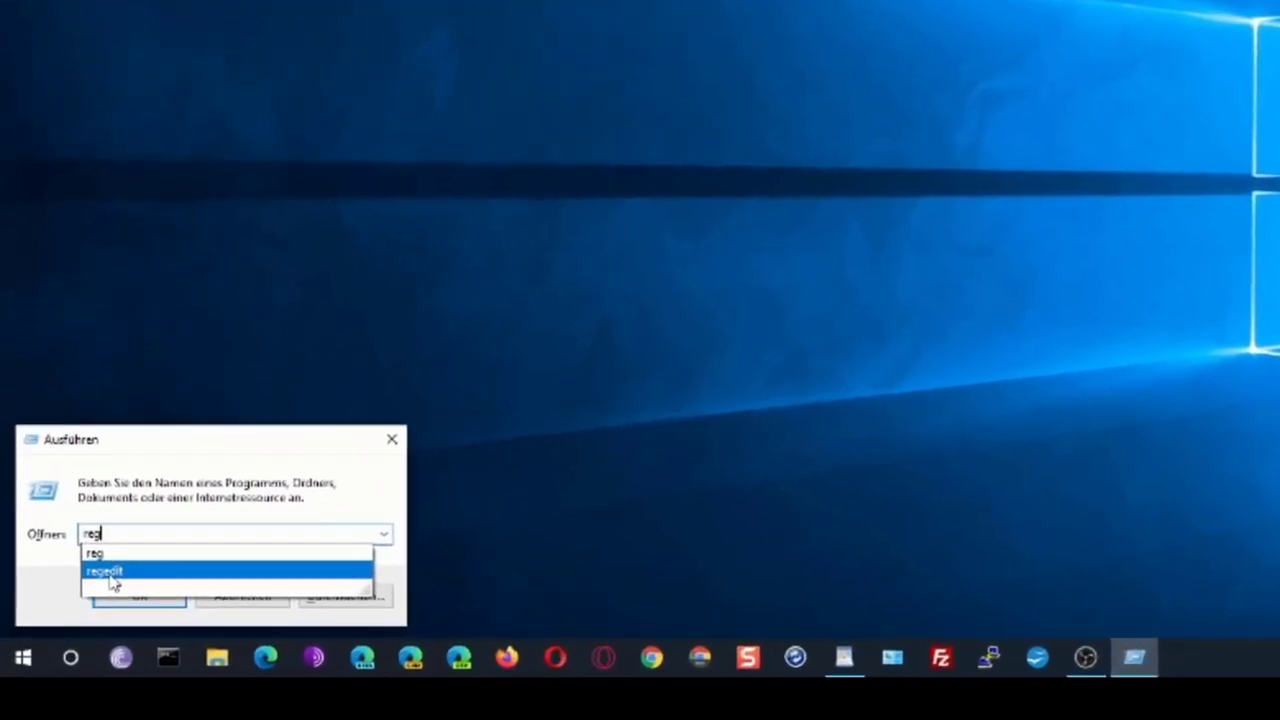
click(112, 571)
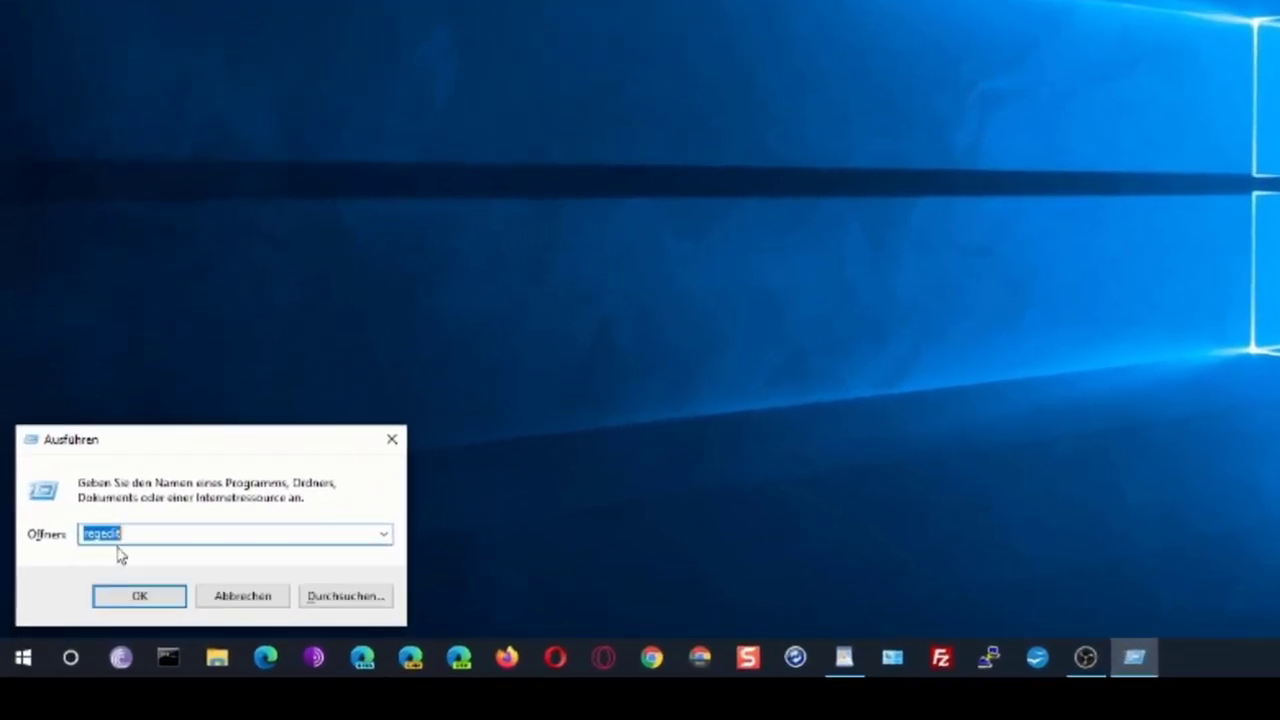
click(155, 532)
Find and start the Registry Editor, allow it to make changes, and dismiss the leftover Run dialog
key(super)
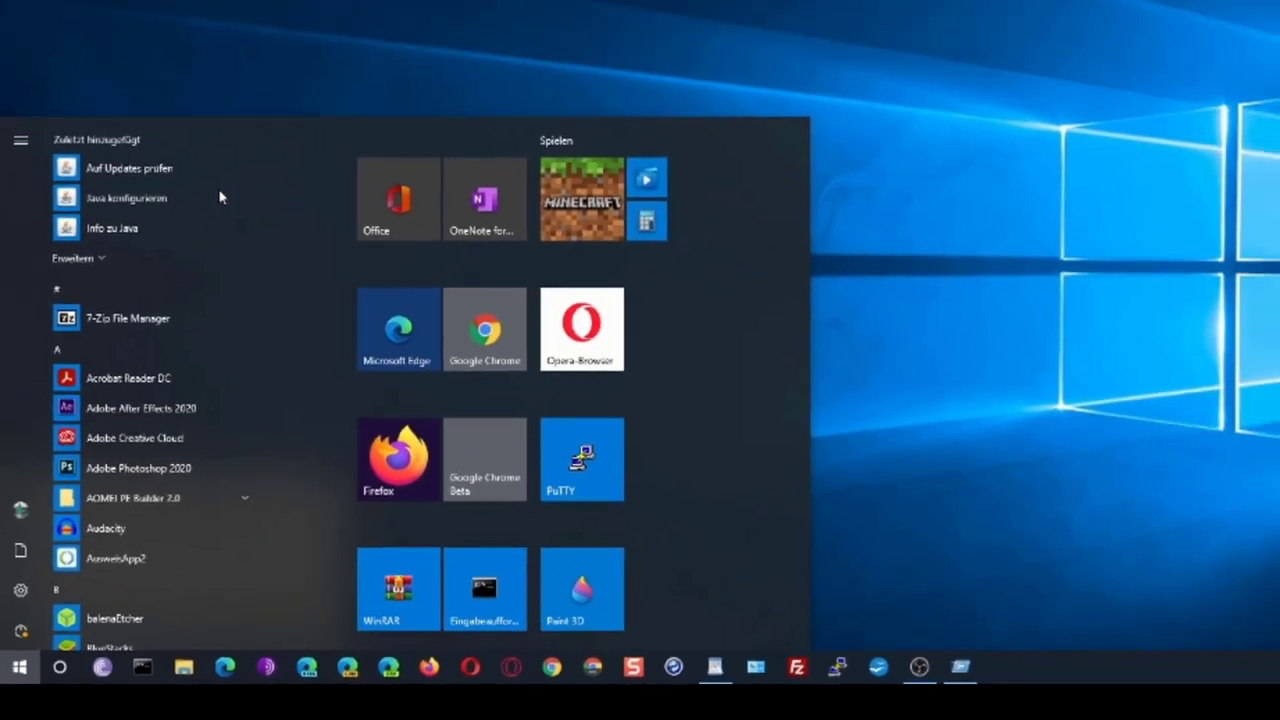
text(reg)
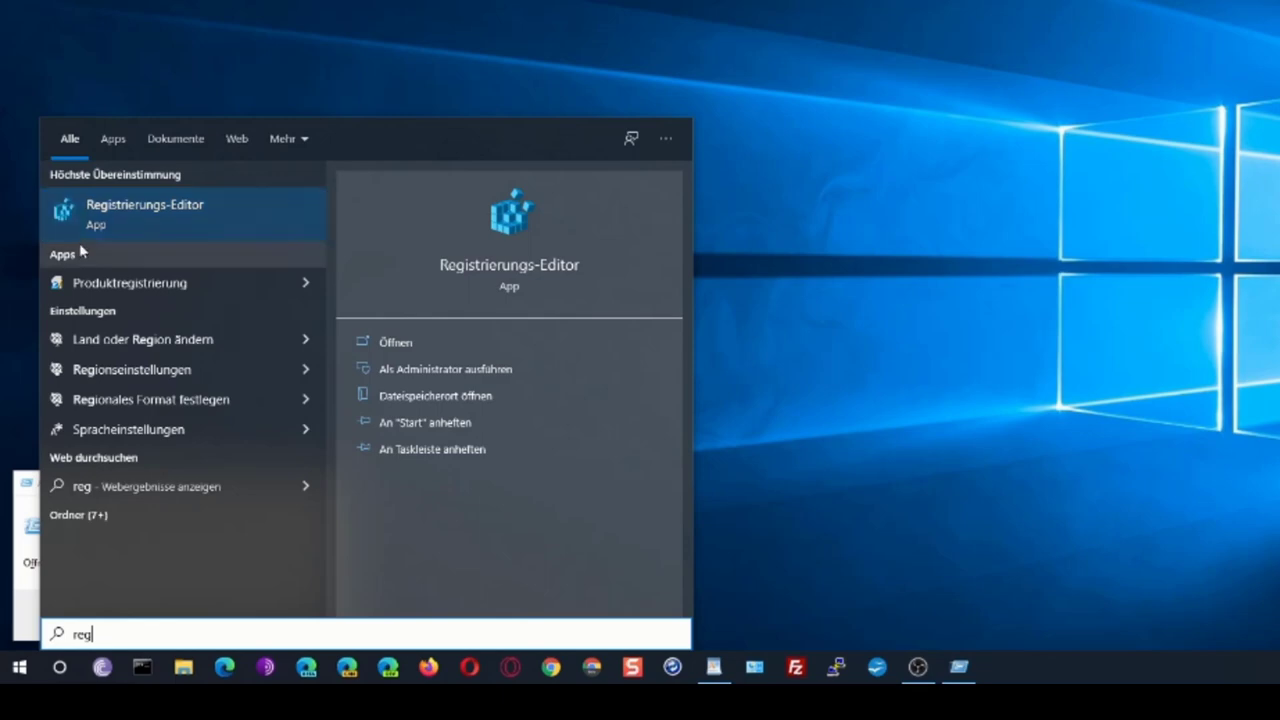
click(80, 213)
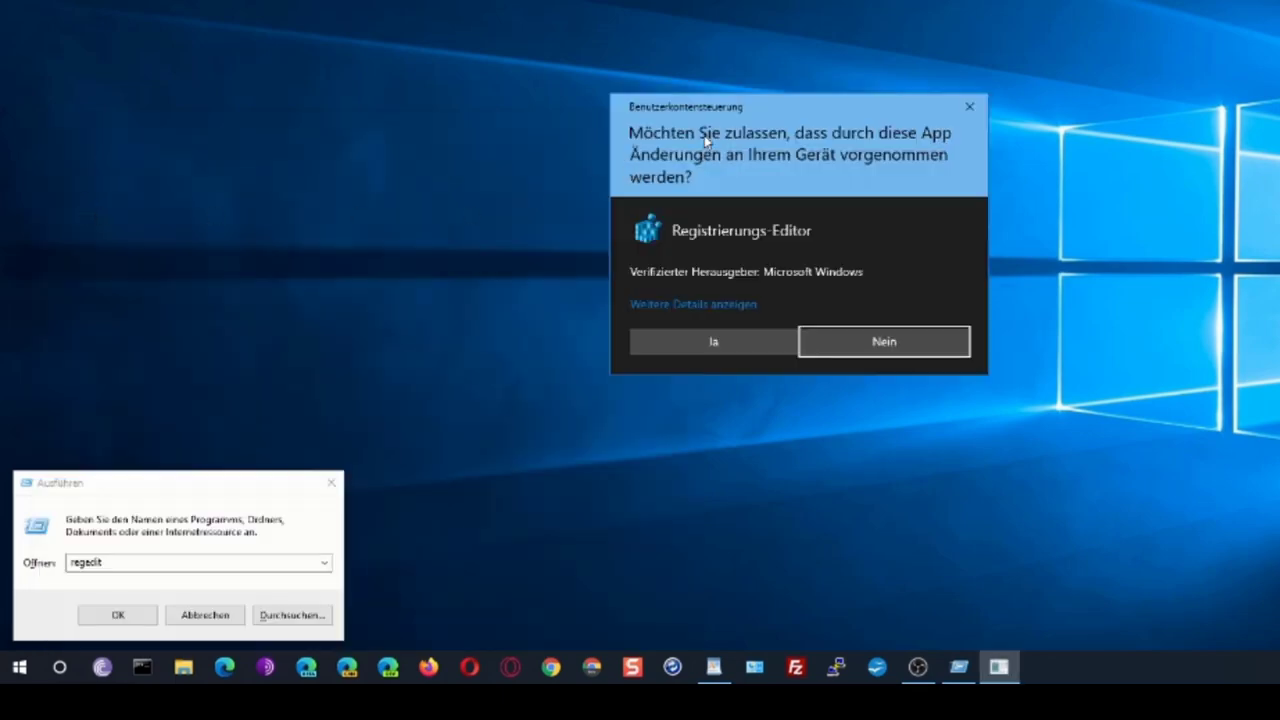
click(713, 341)
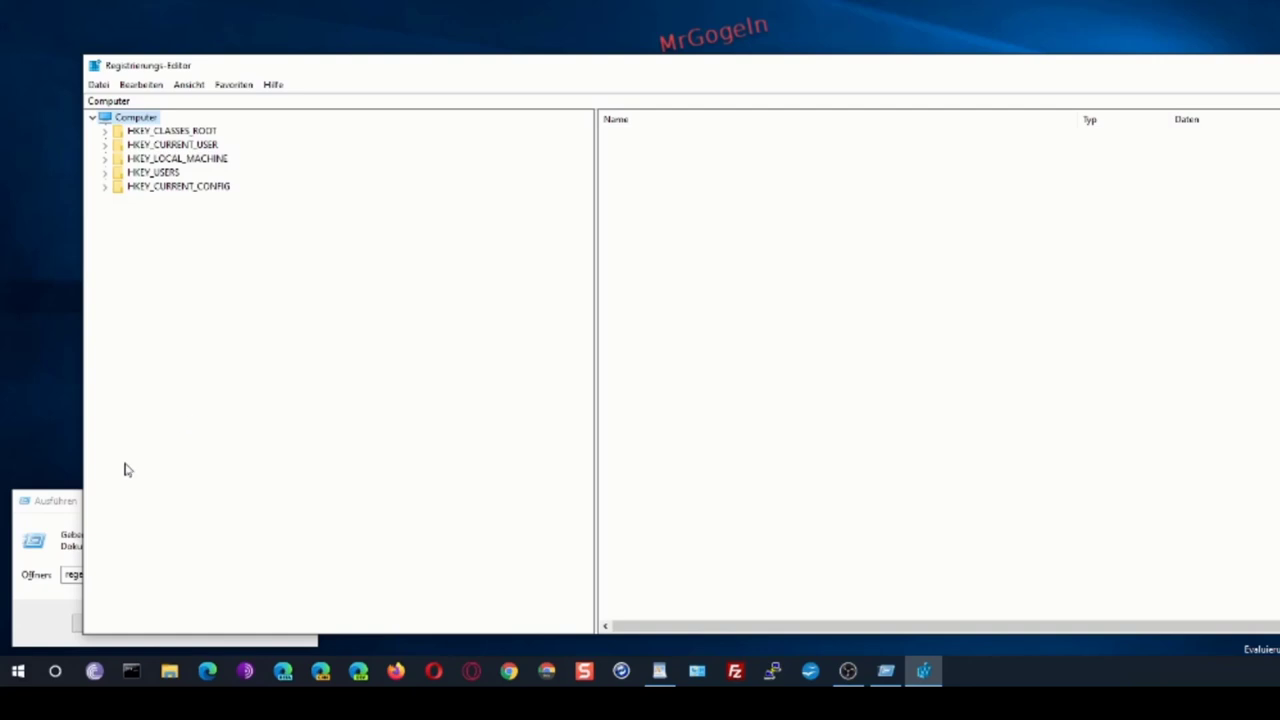
click(46, 503)
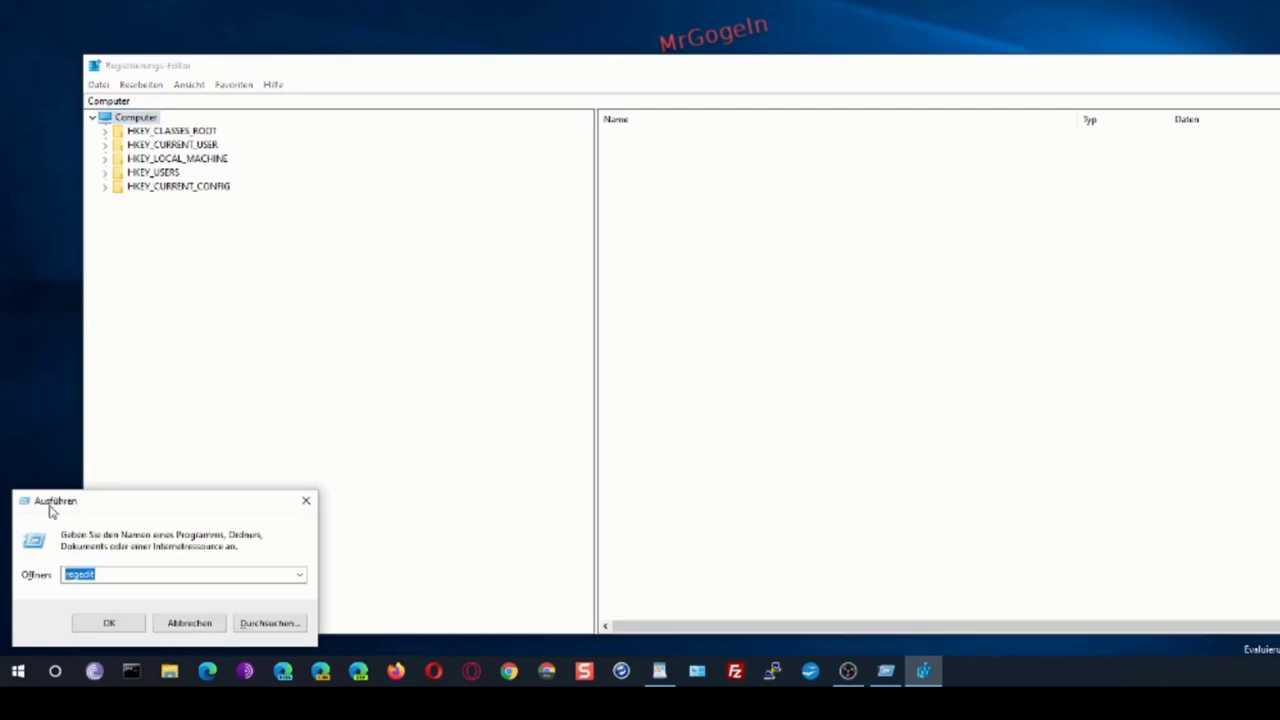
click(305, 502)
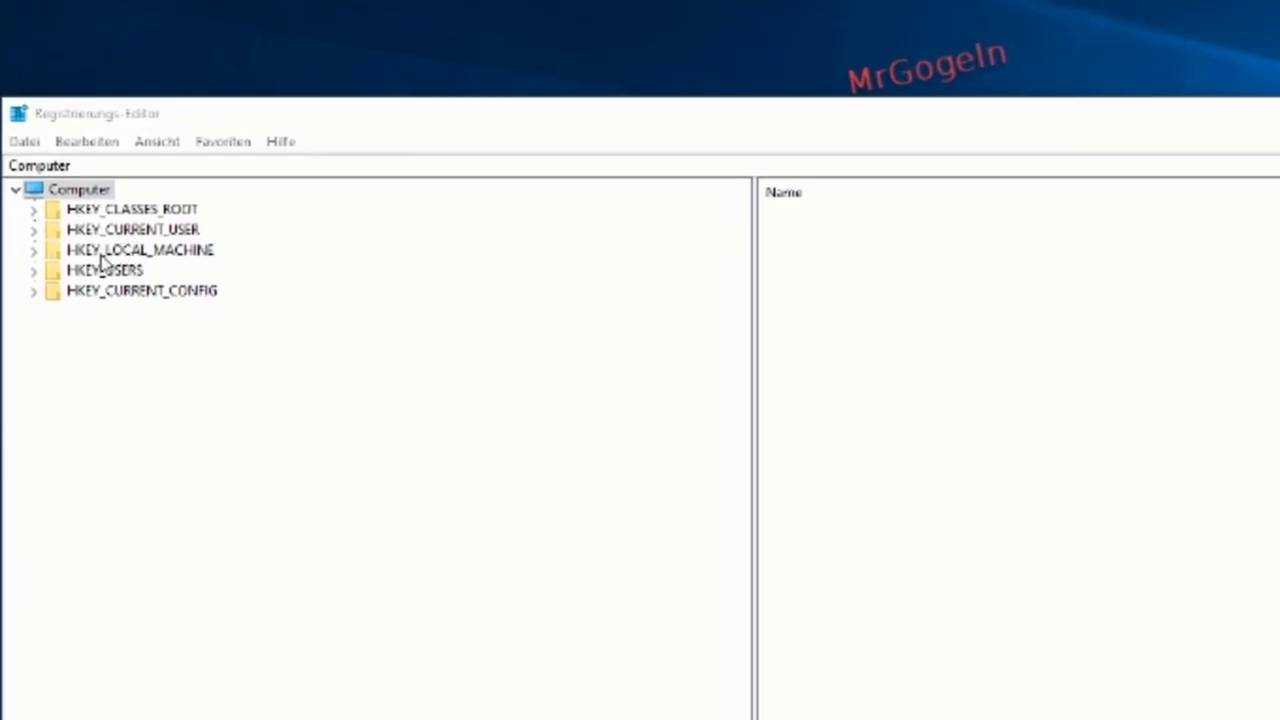
Expand the registry tree down to HKEY_LOCAL_MACHINE\SOFTWARE\Microsoft
click(103, 258)
click(33, 252)
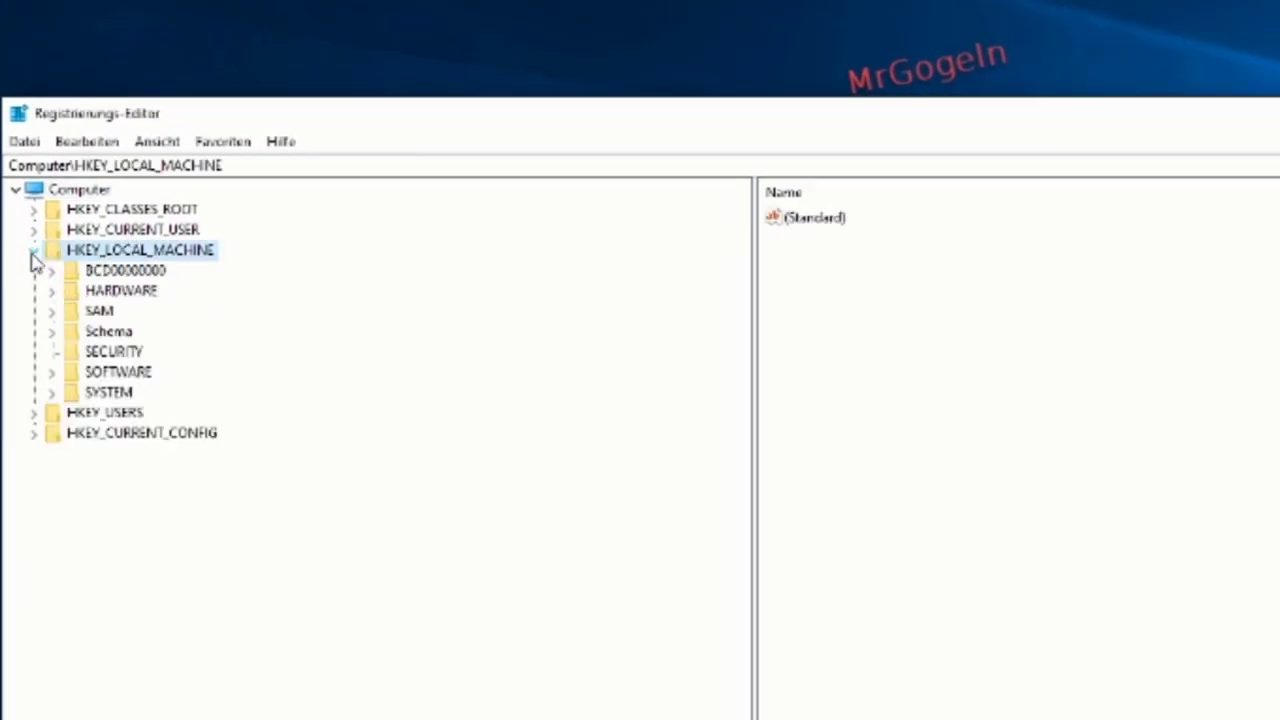
click(123, 375)
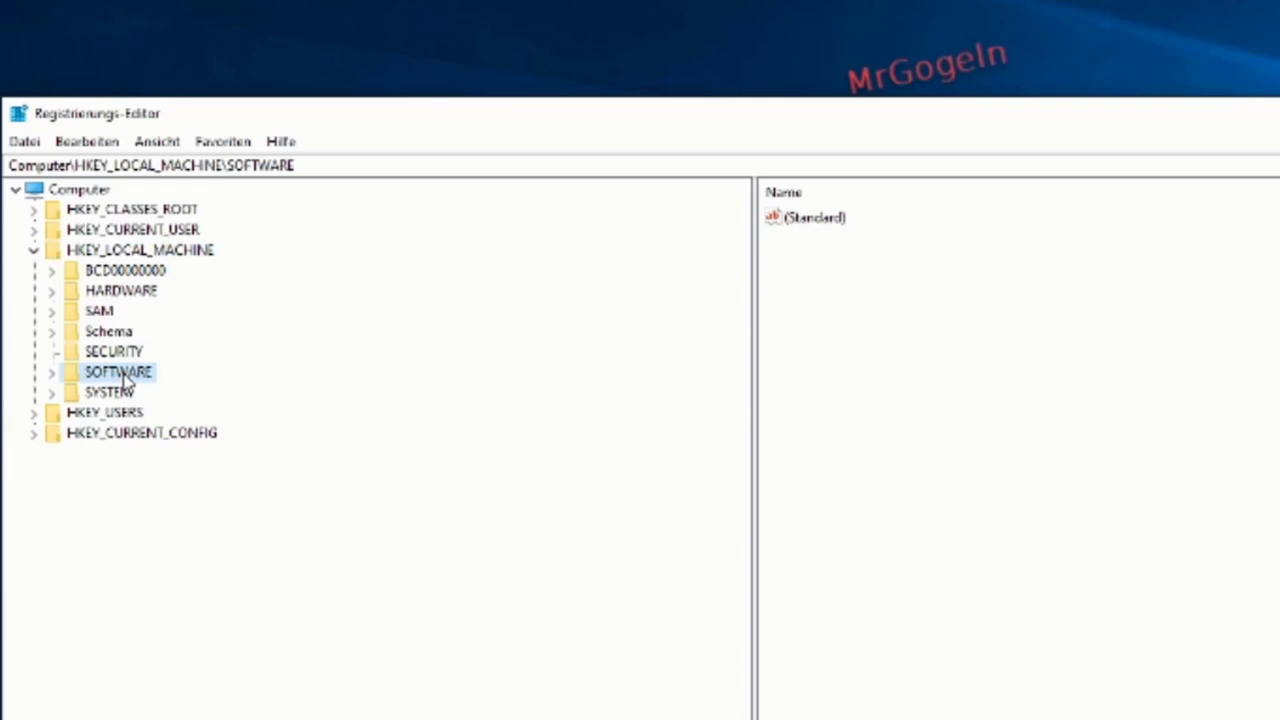
click(53, 372)
scroll(175, 316, down, 10)
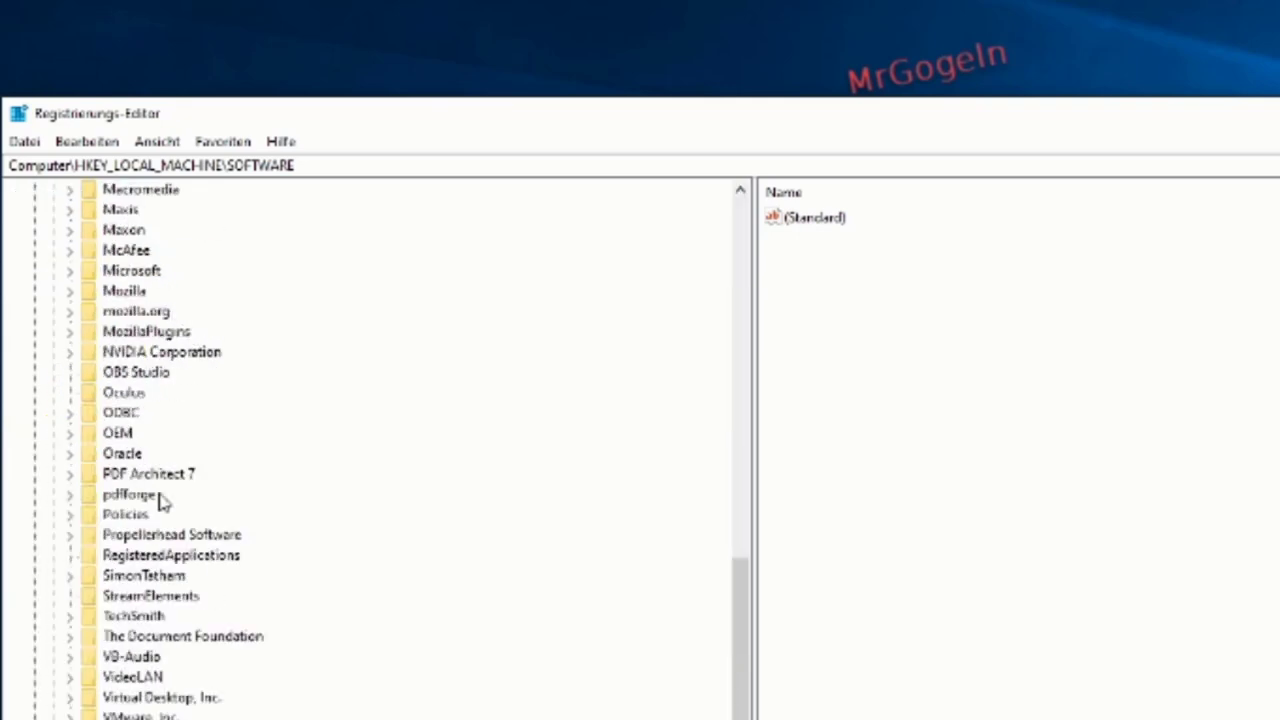
scroll(181, 471, up, 4)
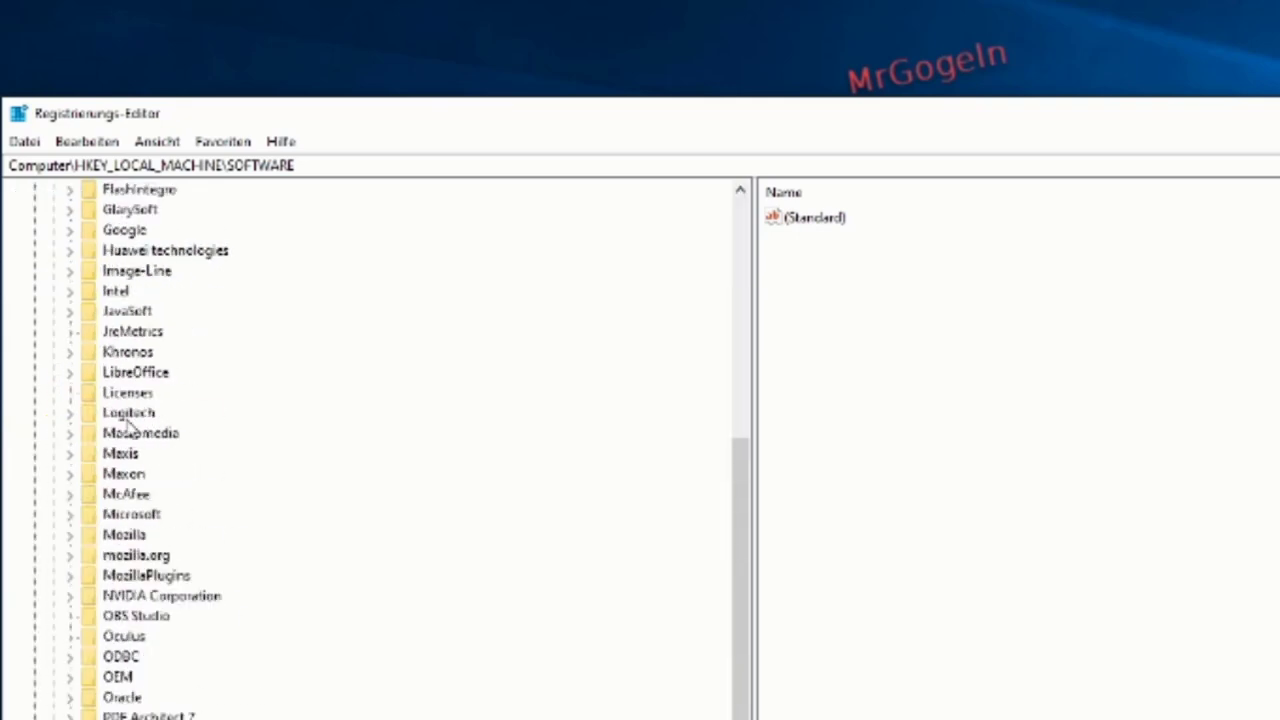
click(127, 516)
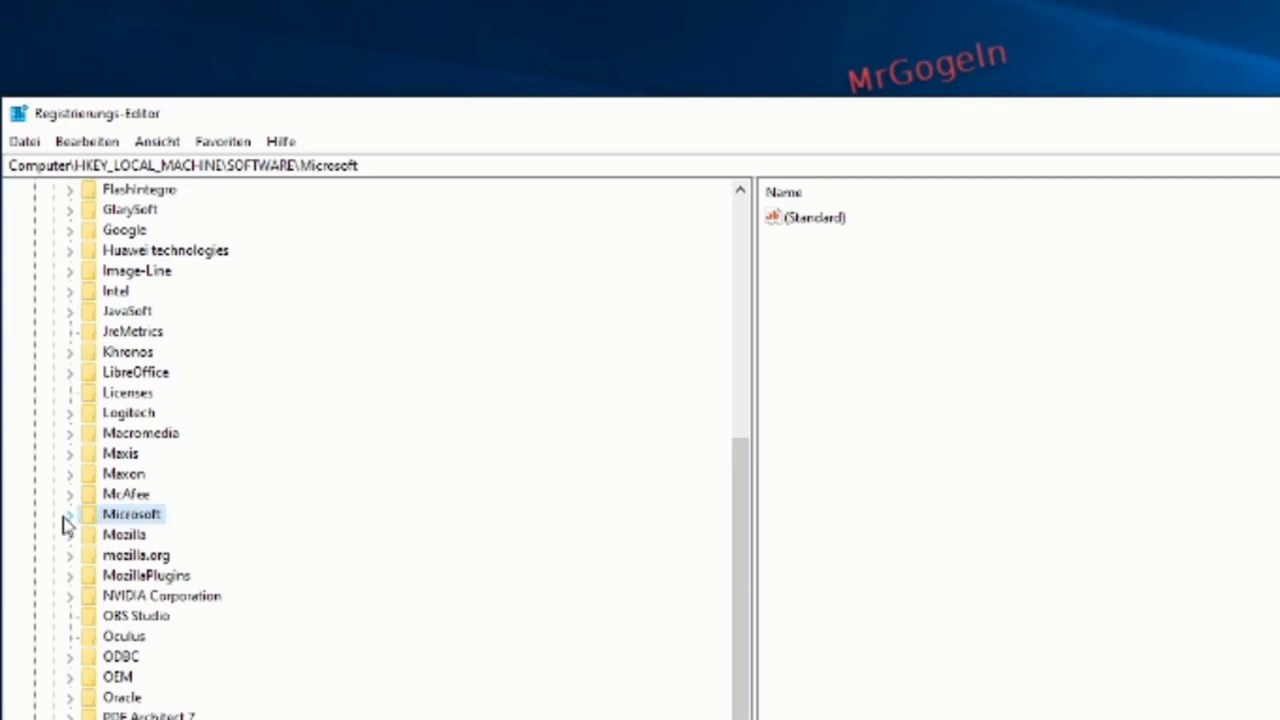
click(68, 516)
Expand the Windows NT key under Microsoft and its CurrentVersion subkey
scroll(165, 335, down, 14)
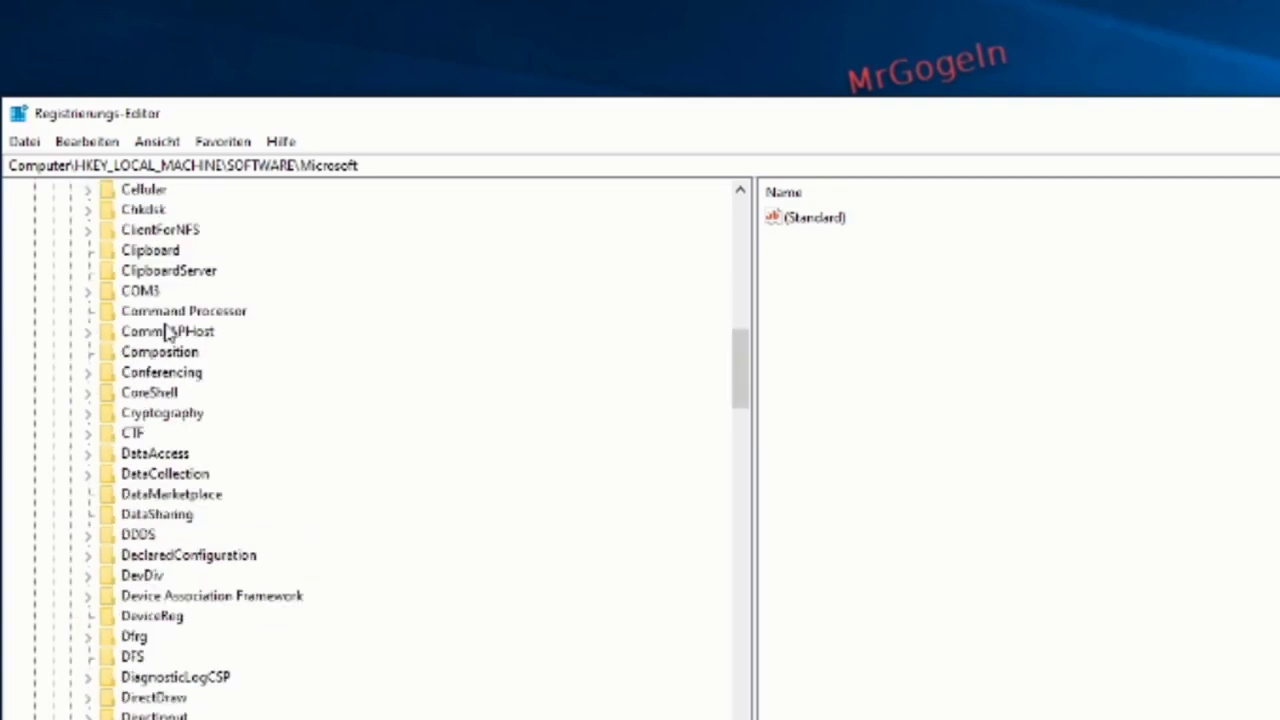
scroll(155, 420, down, 20)
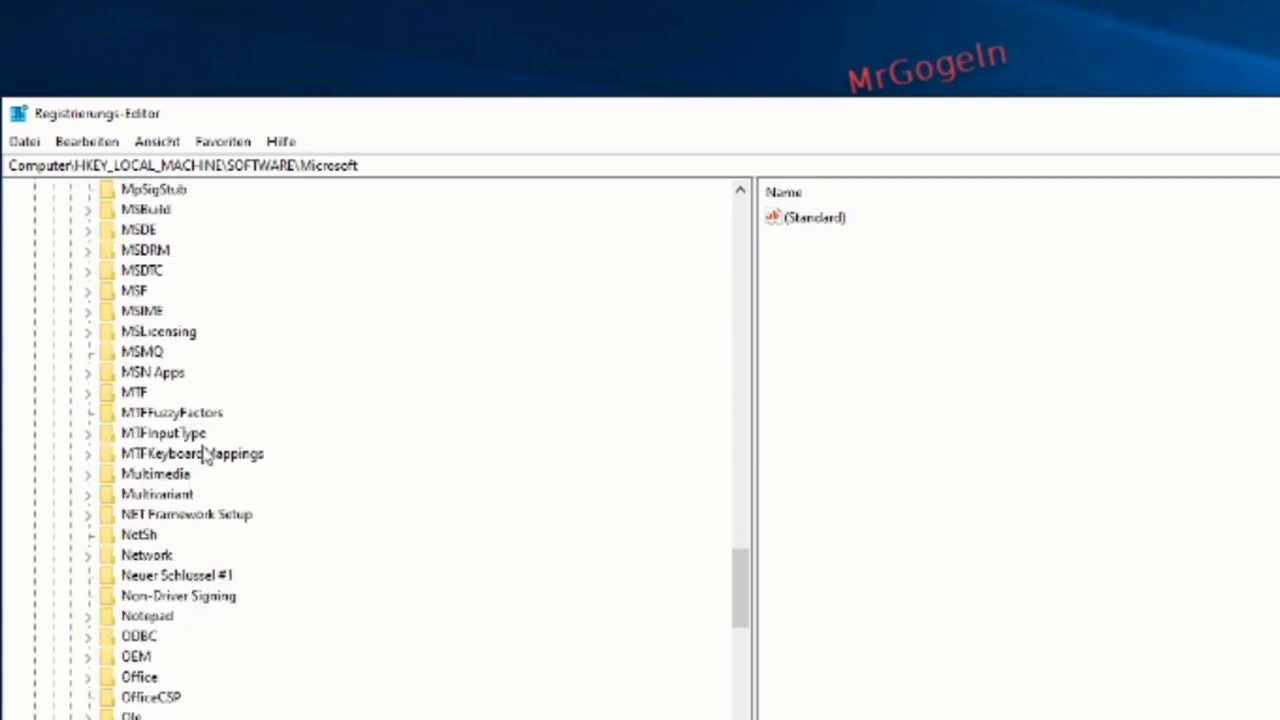
scroll(240, 346, down, 10)
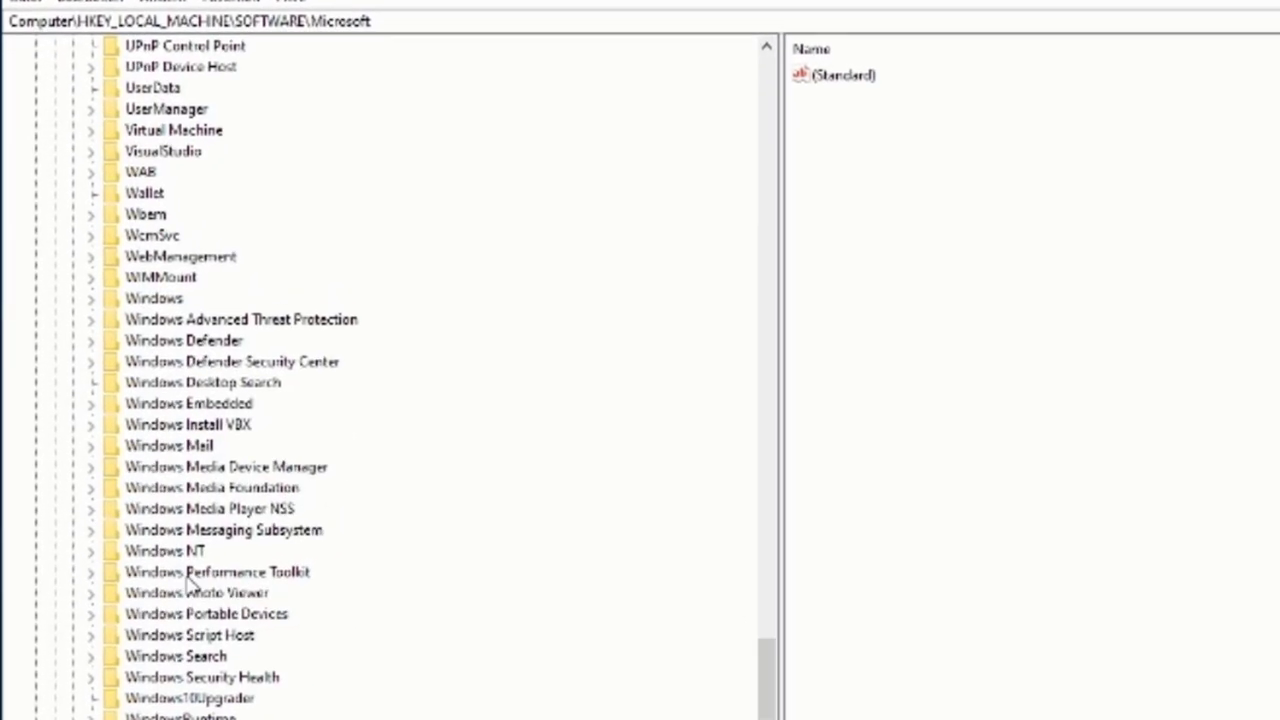
click(188, 553)
click(91, 551)
scroll(200, 423, down, 2)
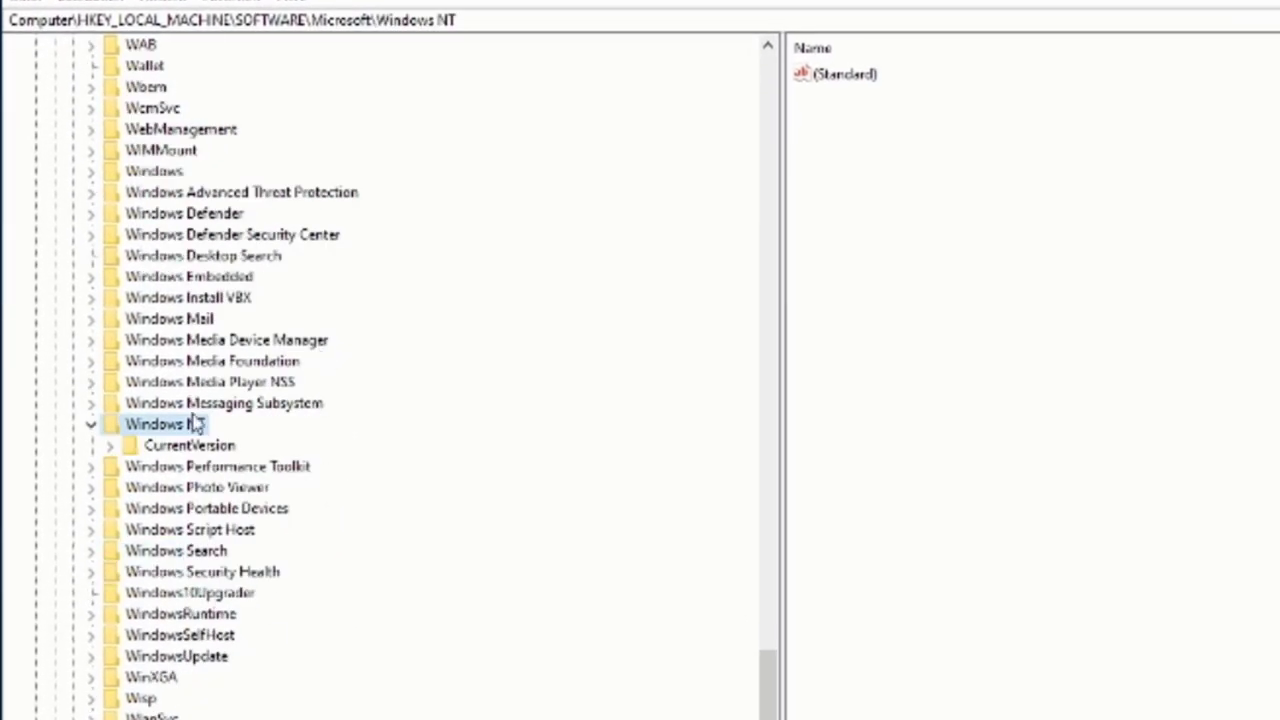
click(135, 445)
click(110, 445)
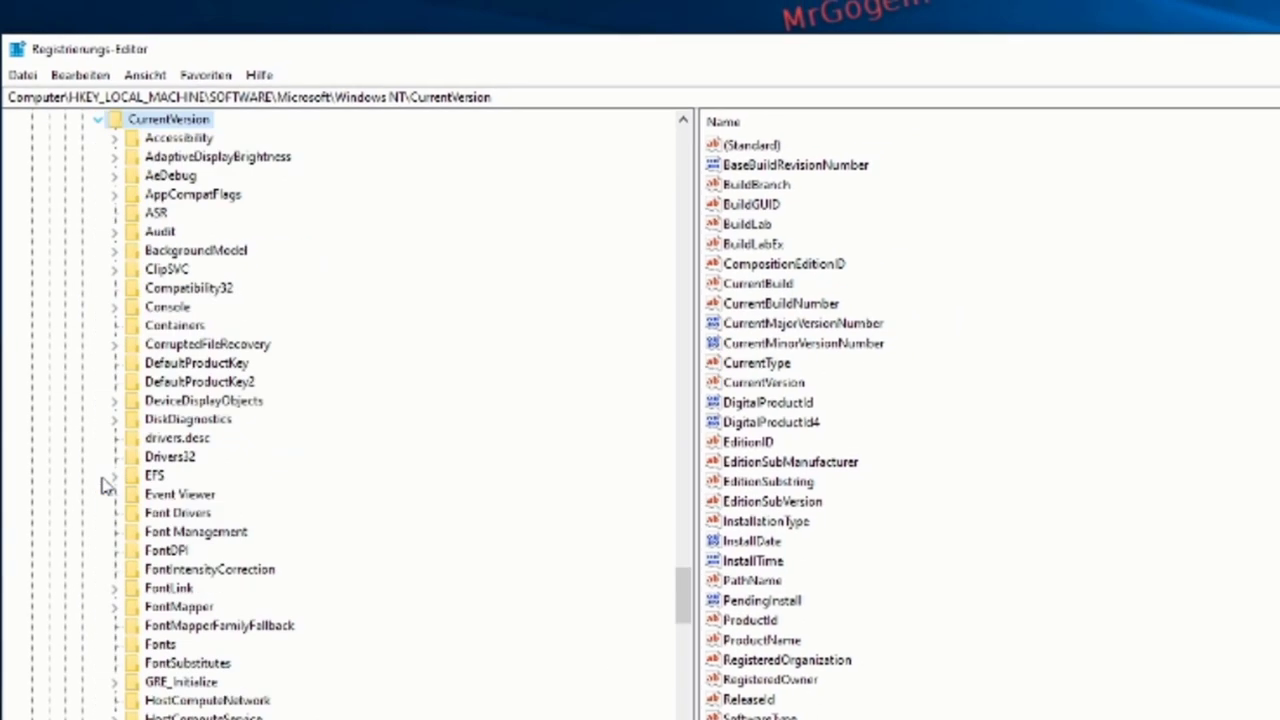
Highlight the full path of the CurrentVersion key to review it
click(522, 97)
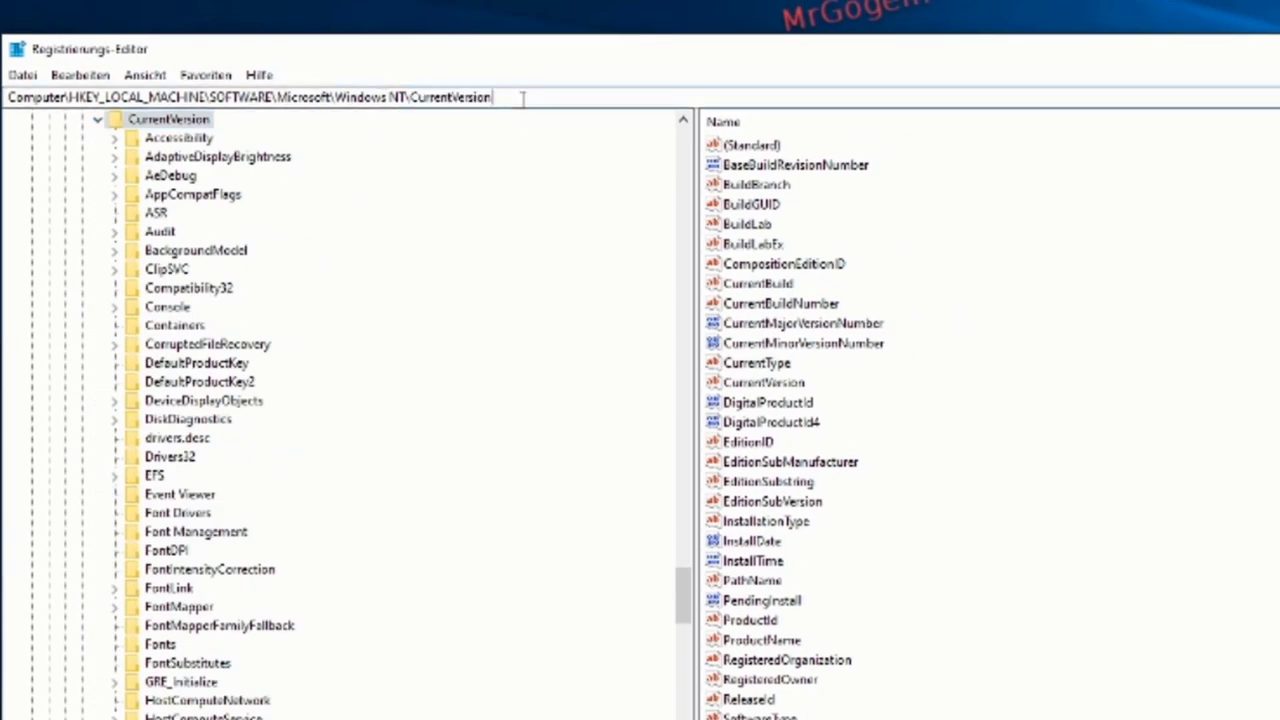
drag(522, 97, 8, 97)
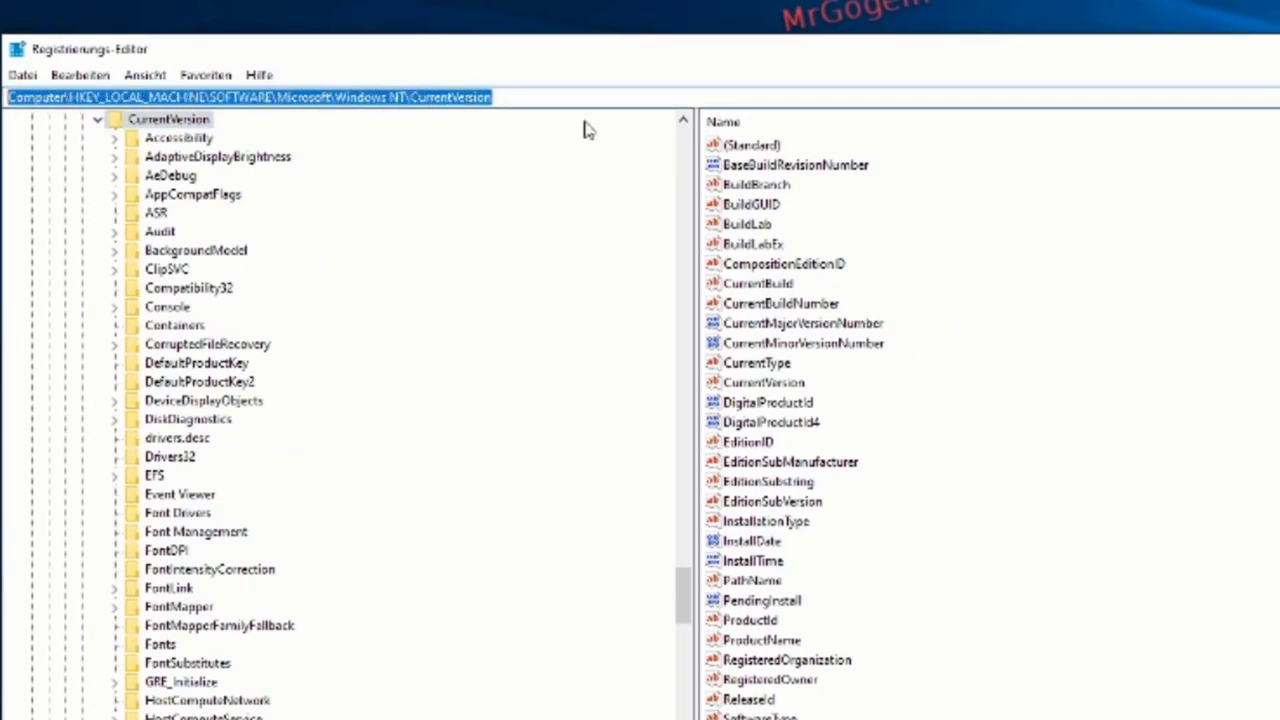
click(534, 99)
Locate and expand the PasswordLess key under CurrentVersion and select its Device subkey
scroll(308, 429, down, 13)
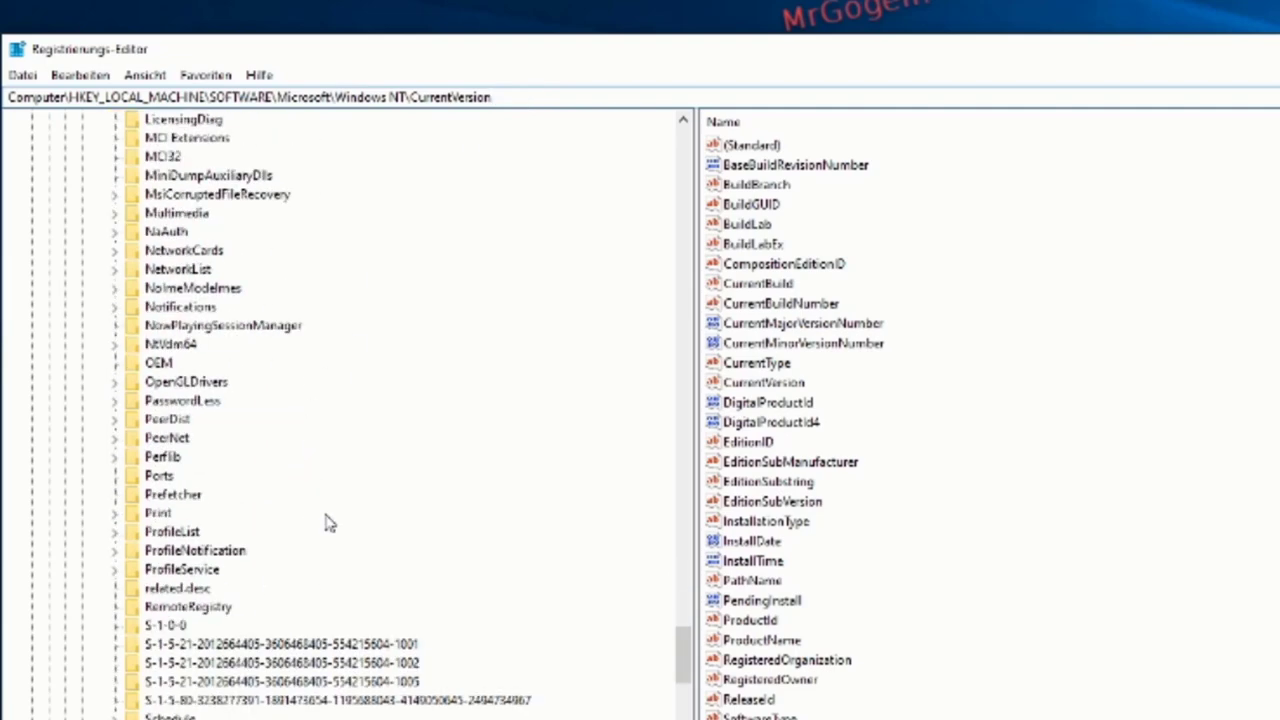
scroll(330, 480, down, 17)
scroll(330, 432, up, 2)
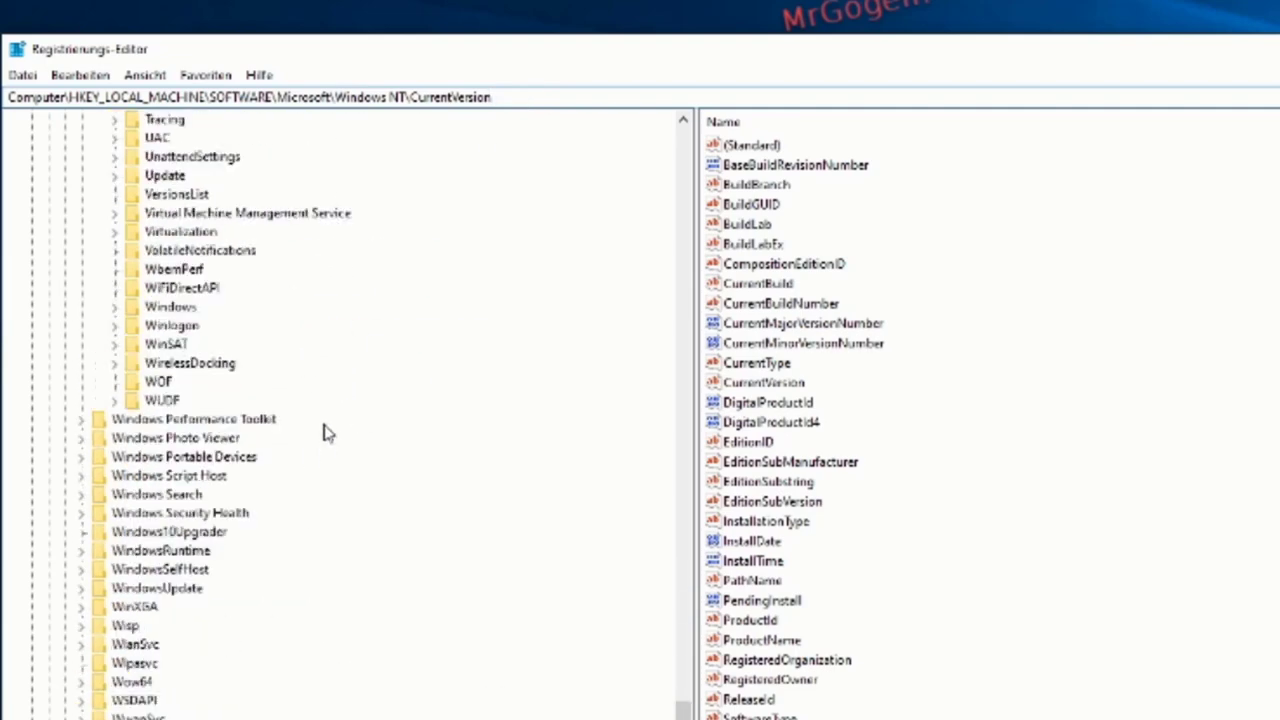
scroll(314, 380, up, 20)
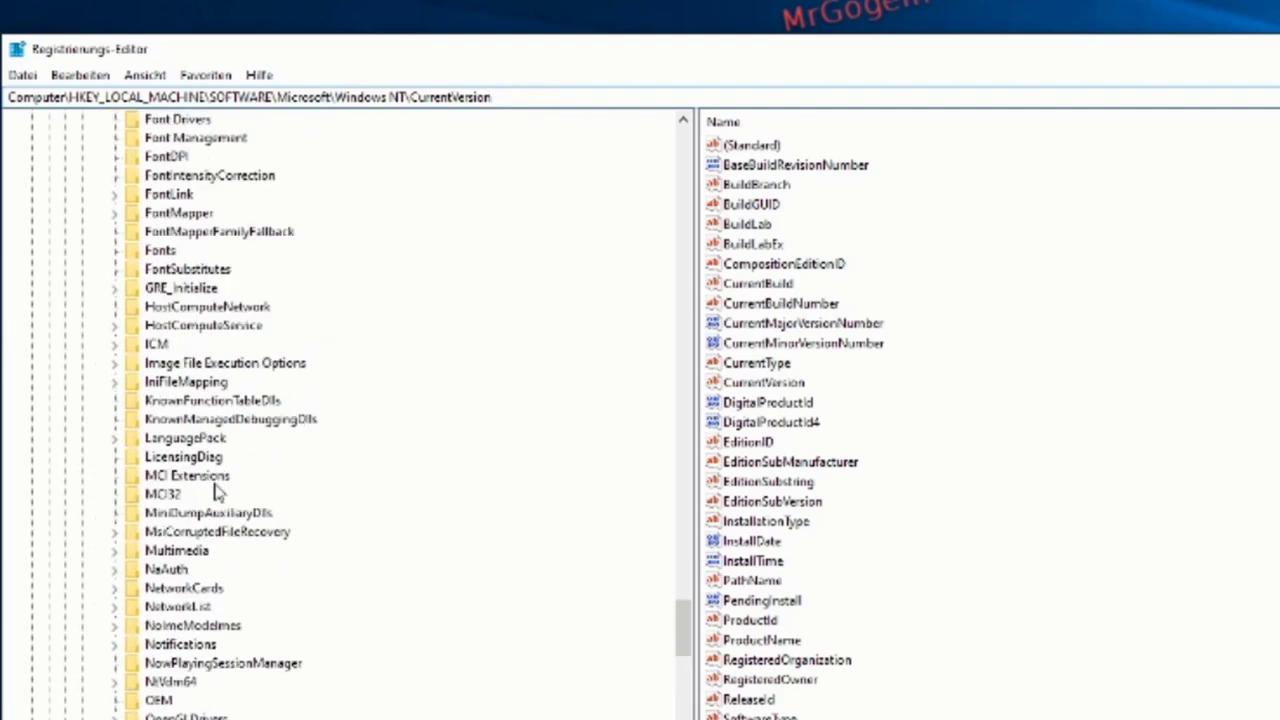
scroll(218, 492, down, 3)
click(177, 572)
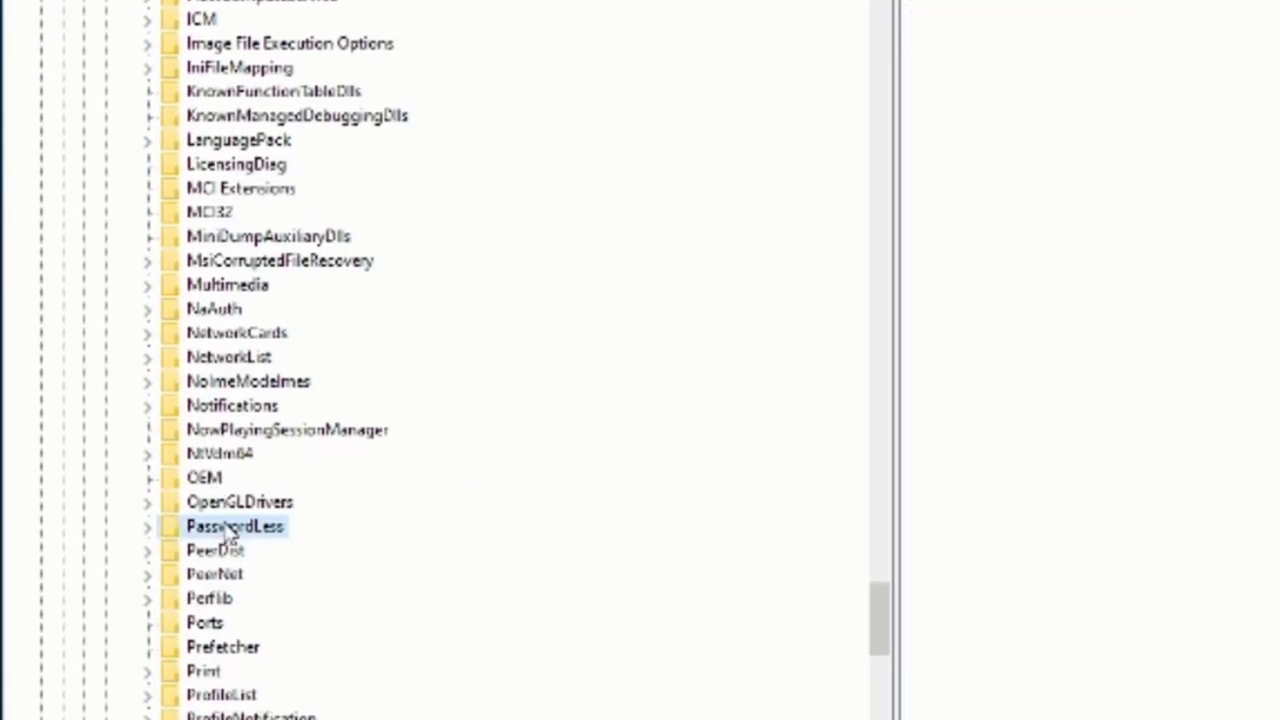
scroll(417, 494, down, 2)
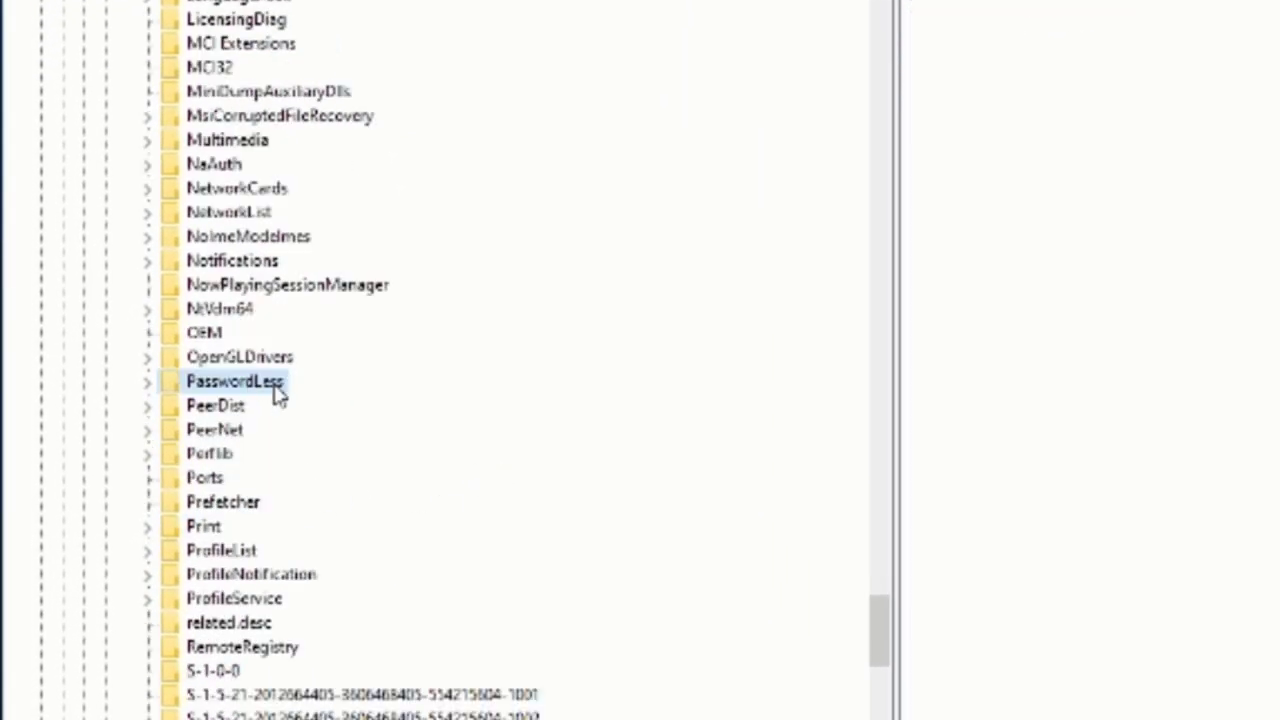
click(148, 381)
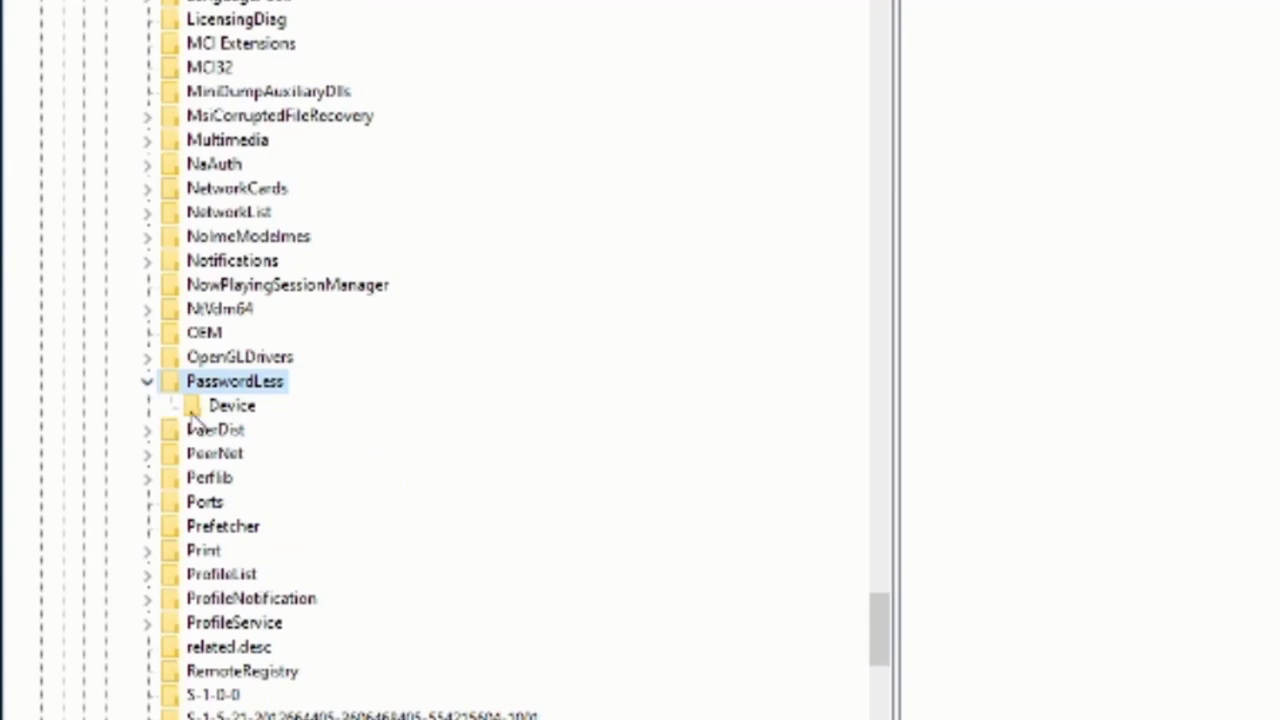
click(248, 410)
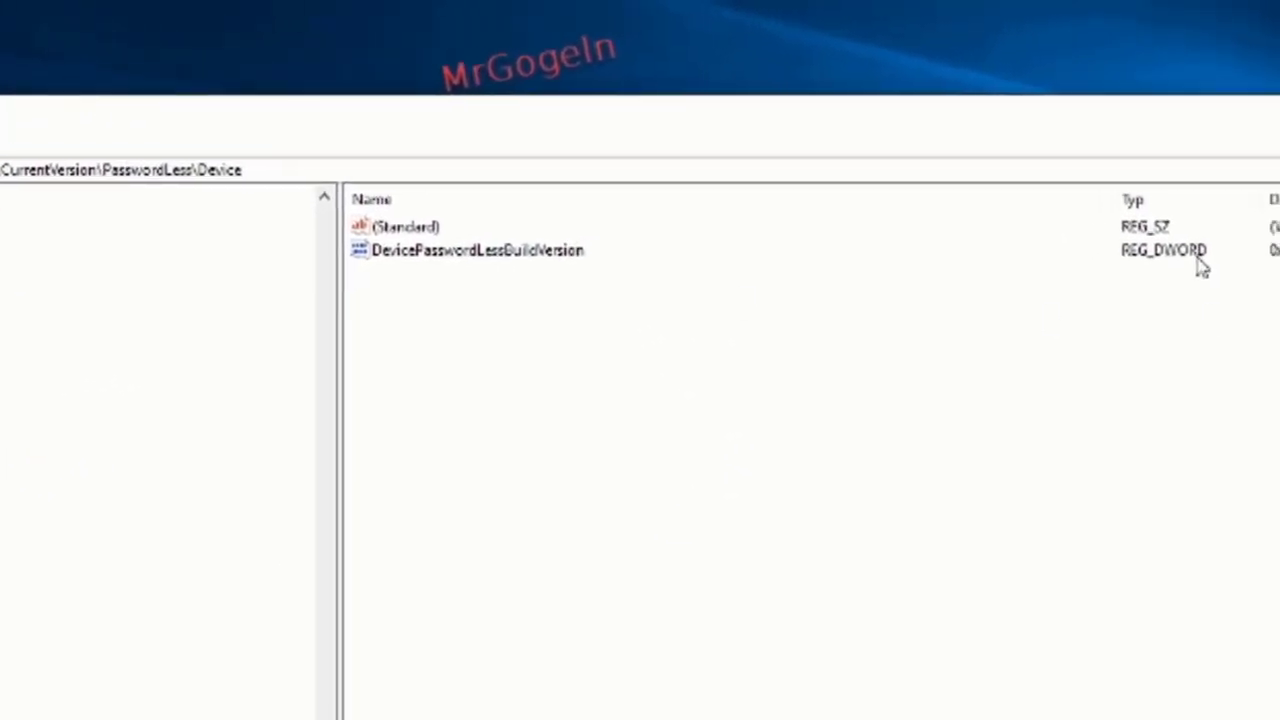
Open the DevicePasswordLessBuildVersion value of the Device key for editing and move its edit dialog over the empty value area
click(1235, 256)
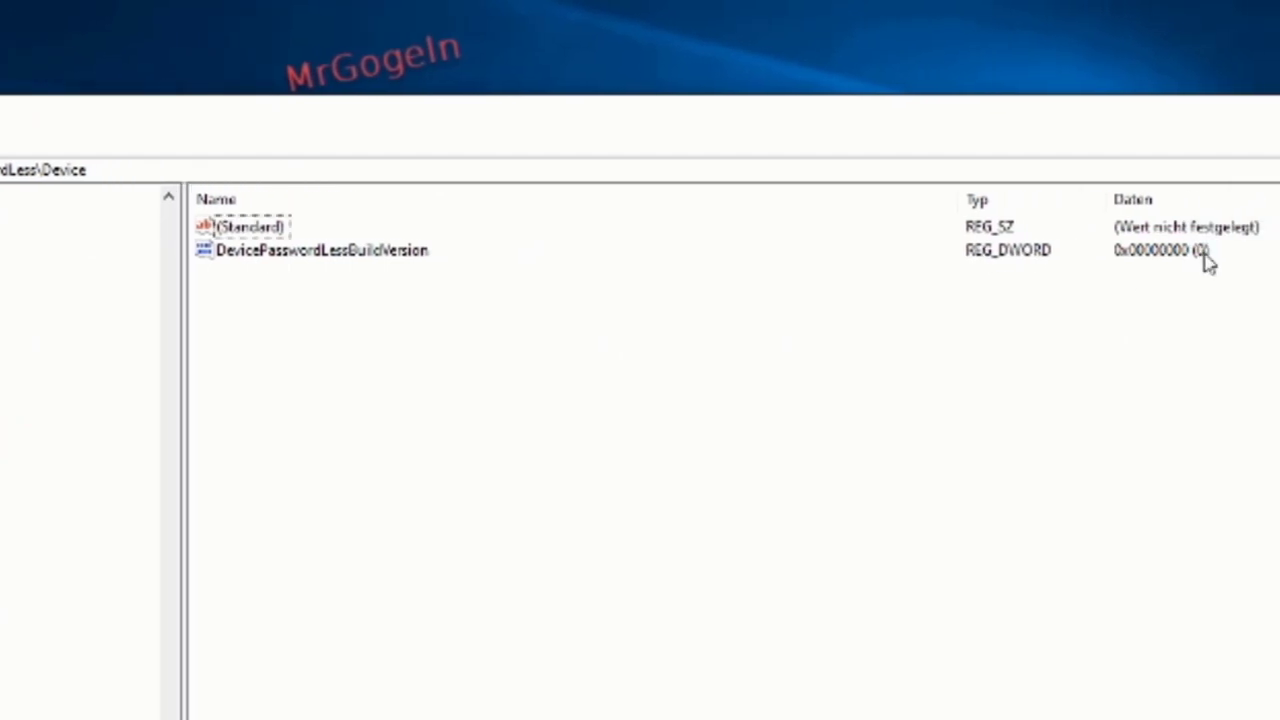
double_click(379, 252)
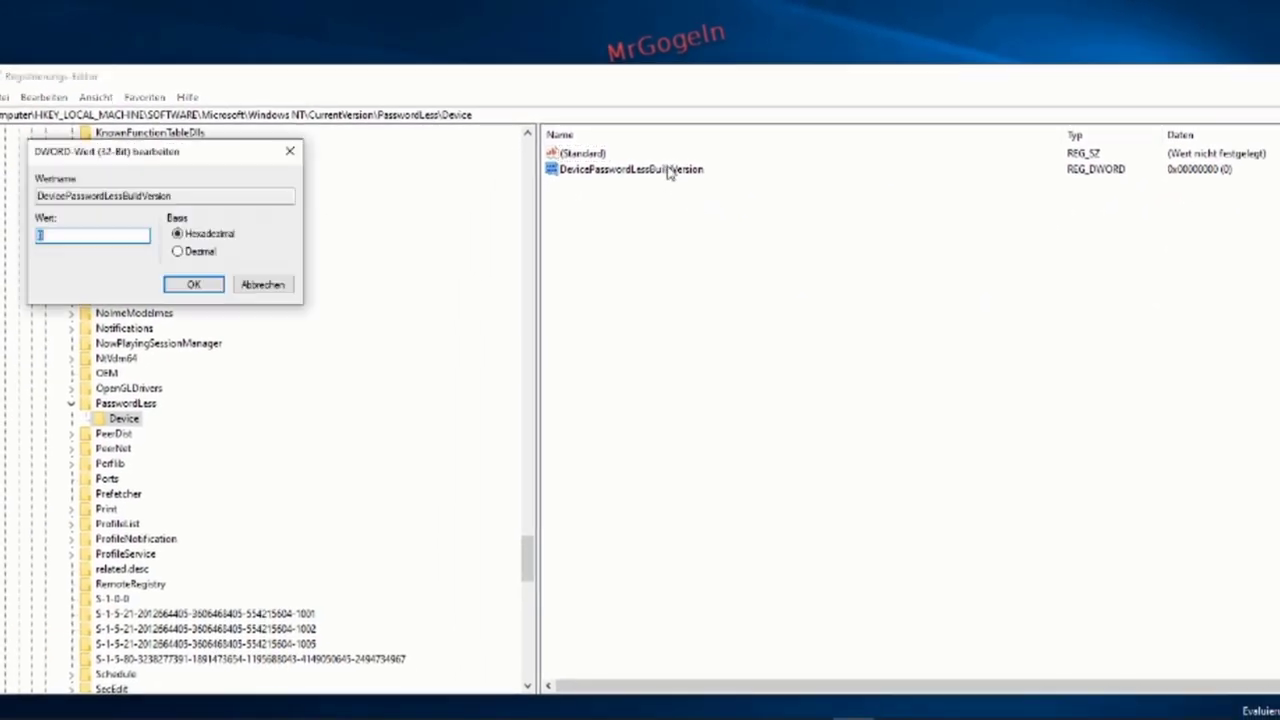
drag(203, 158, 831, 210)
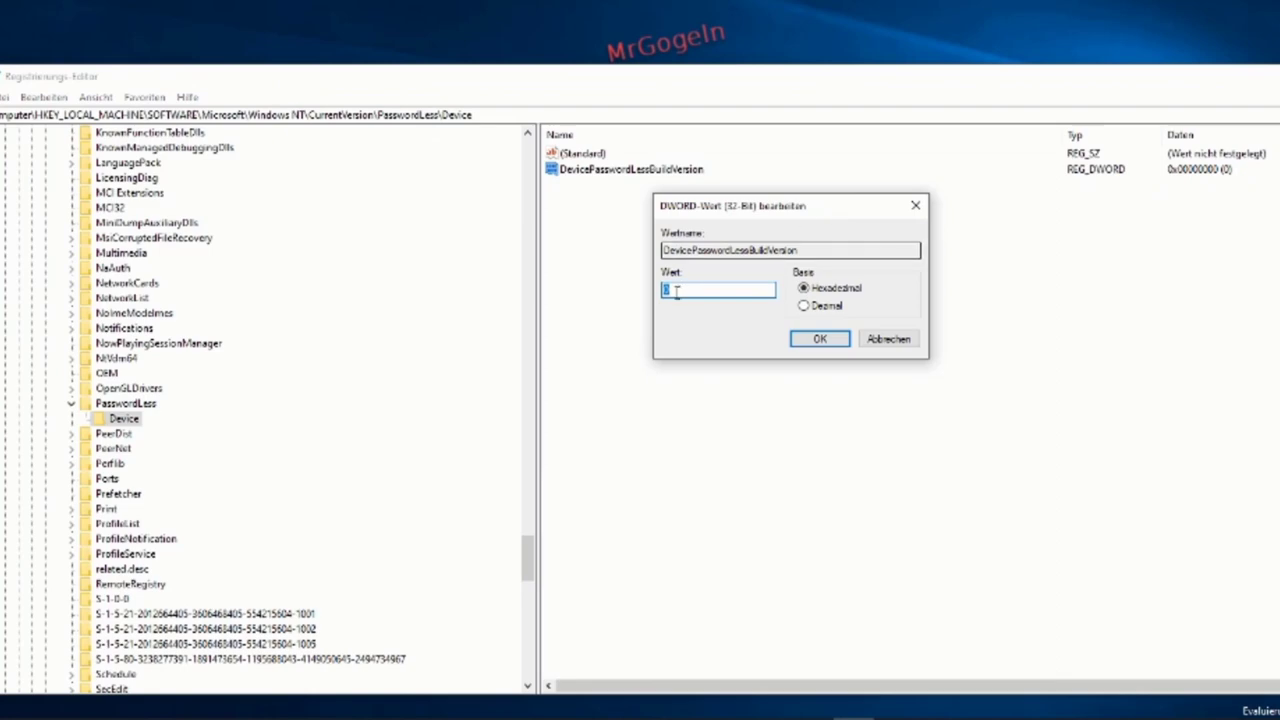
click(752, 292)
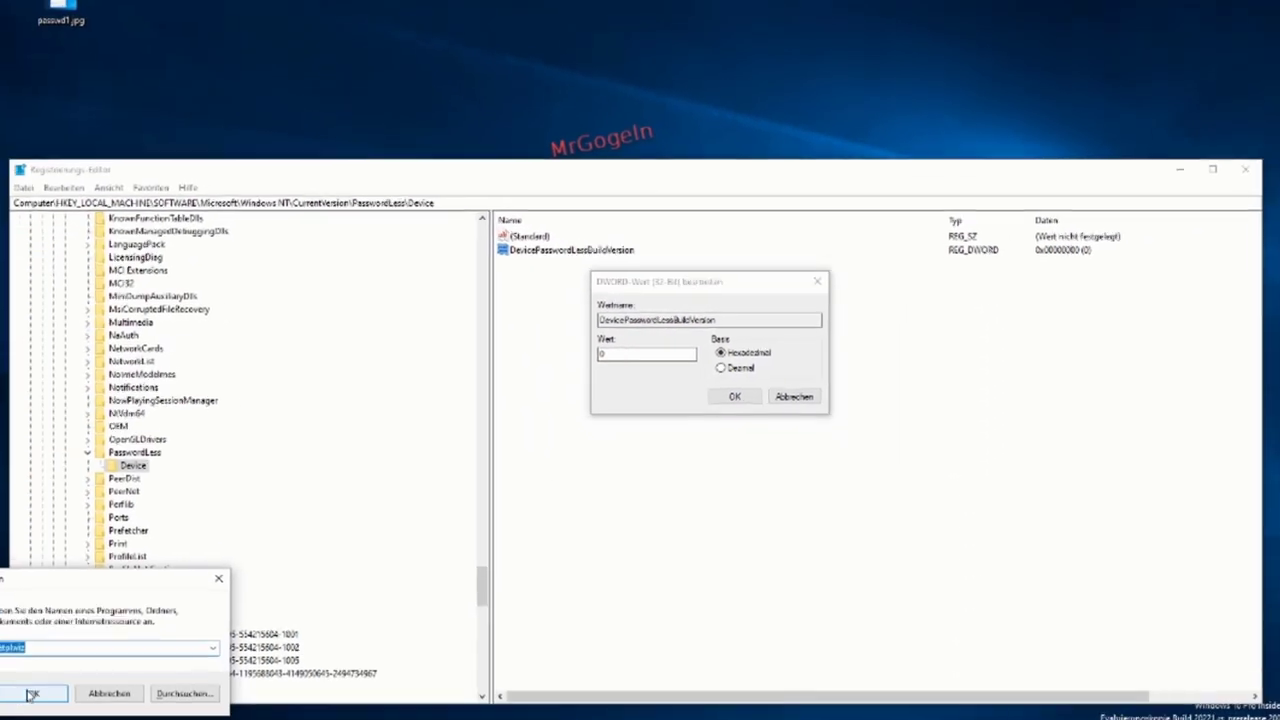
Test the option requiring user name and password in the netplwiz user accounts dialog, closing the dialog without applying the change
key(Return)
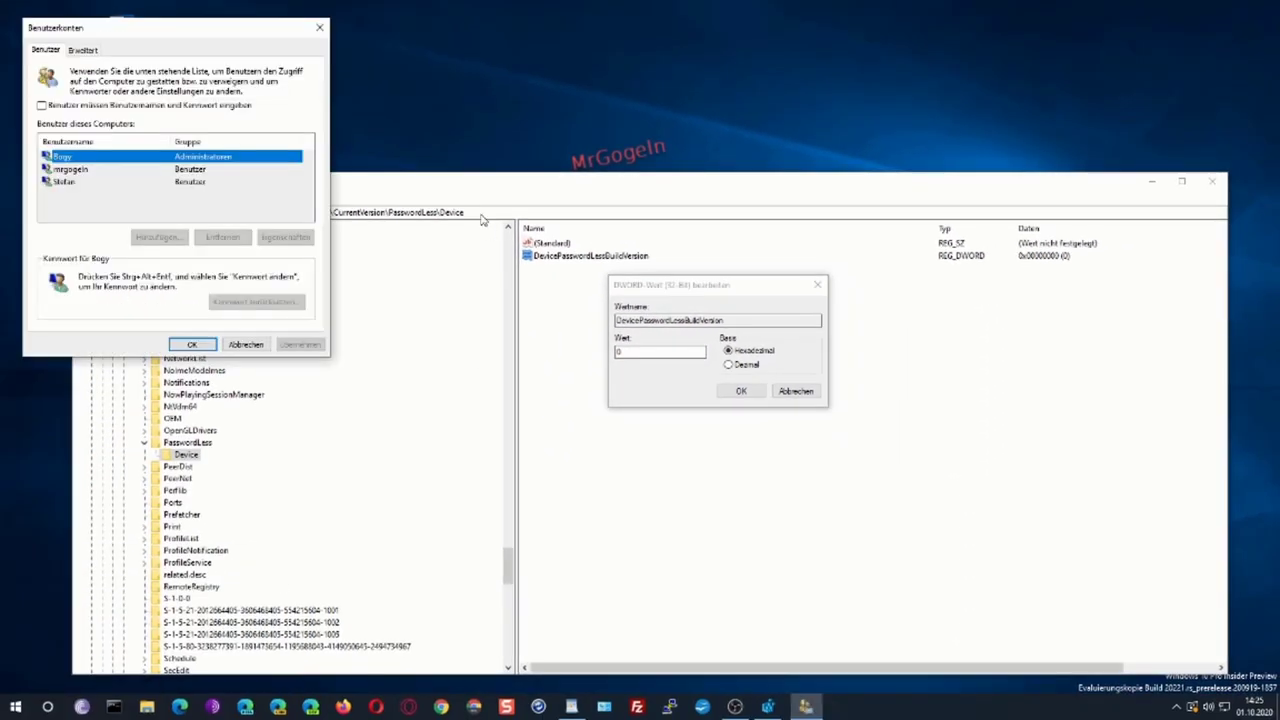
click(45, 106)
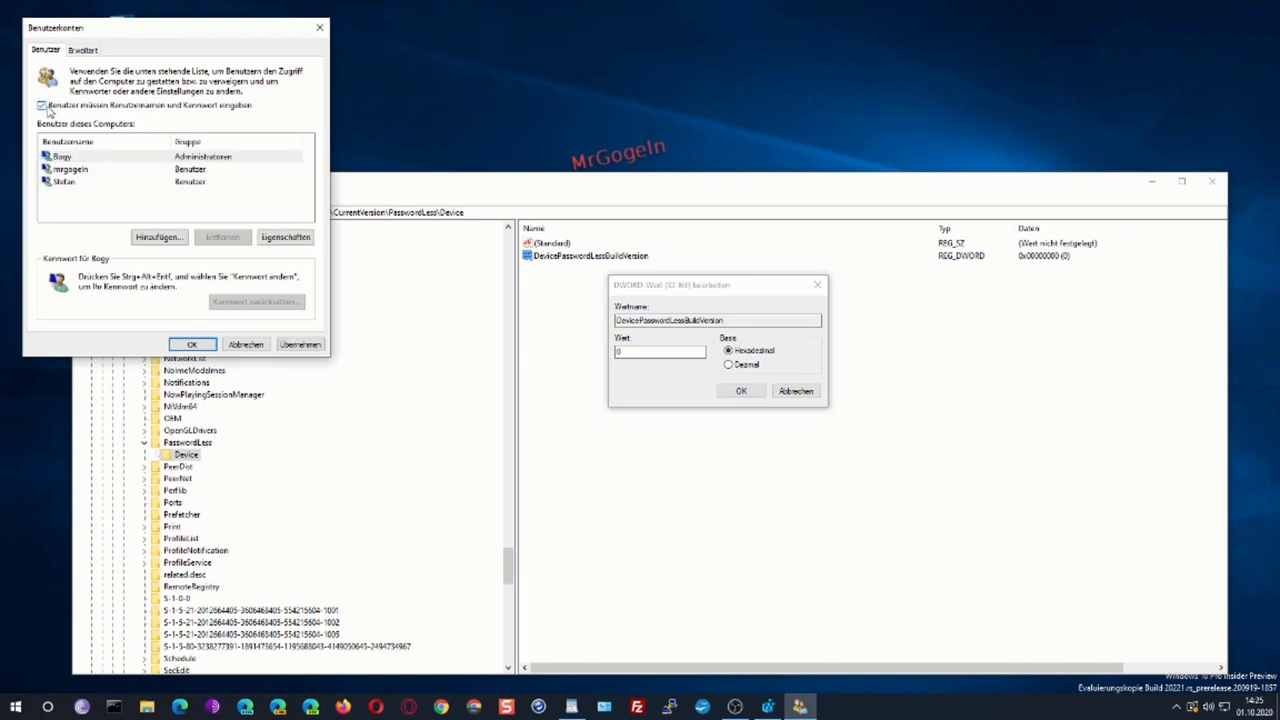
click(318, 32)
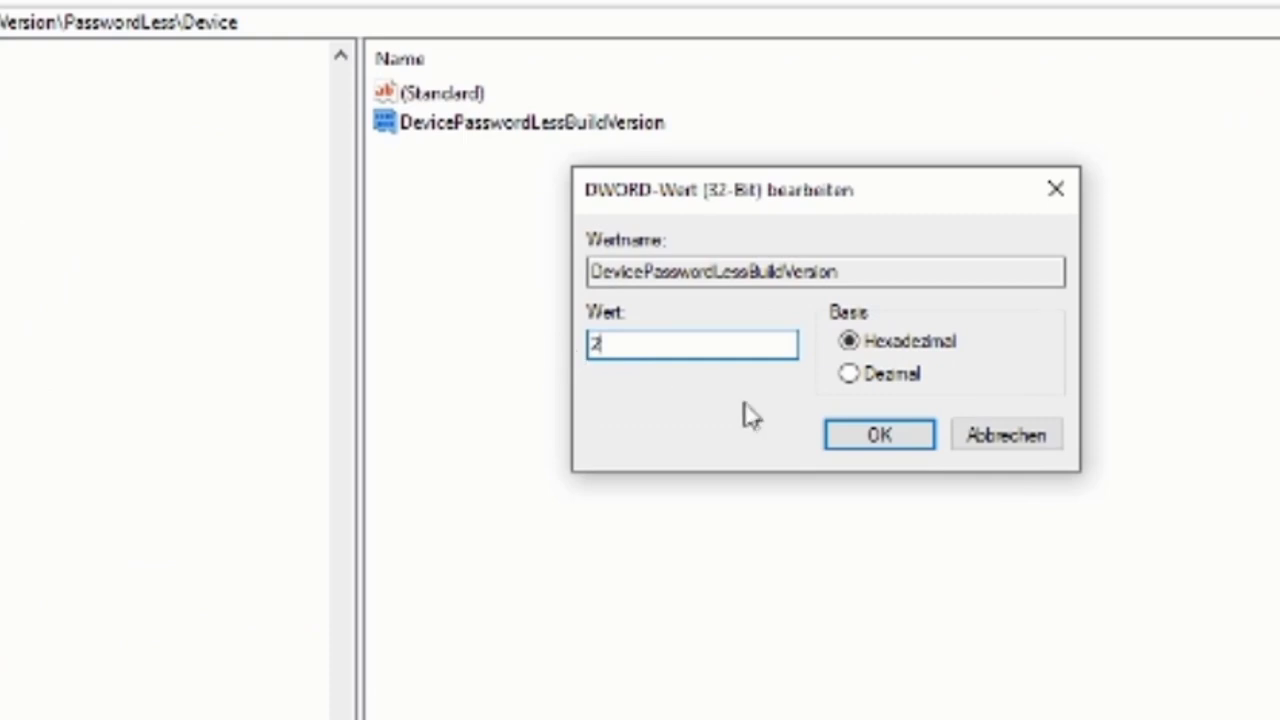
Set the DevicePasswordLessBuildVersion value to 2 in hexadecimal
click(882, 442)
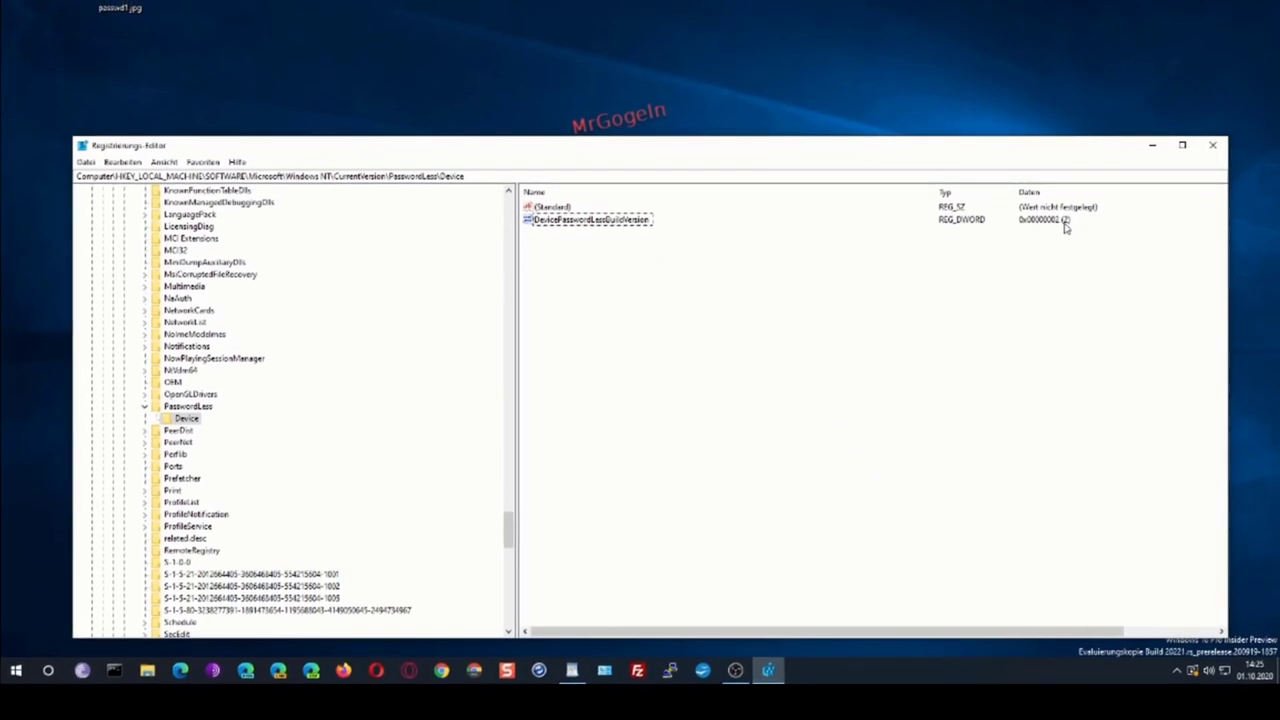
click(700, 77)
Reopen the user accounts dialog with netplwiz and check its user and advanced pages for the user name and password option
key(super+r)
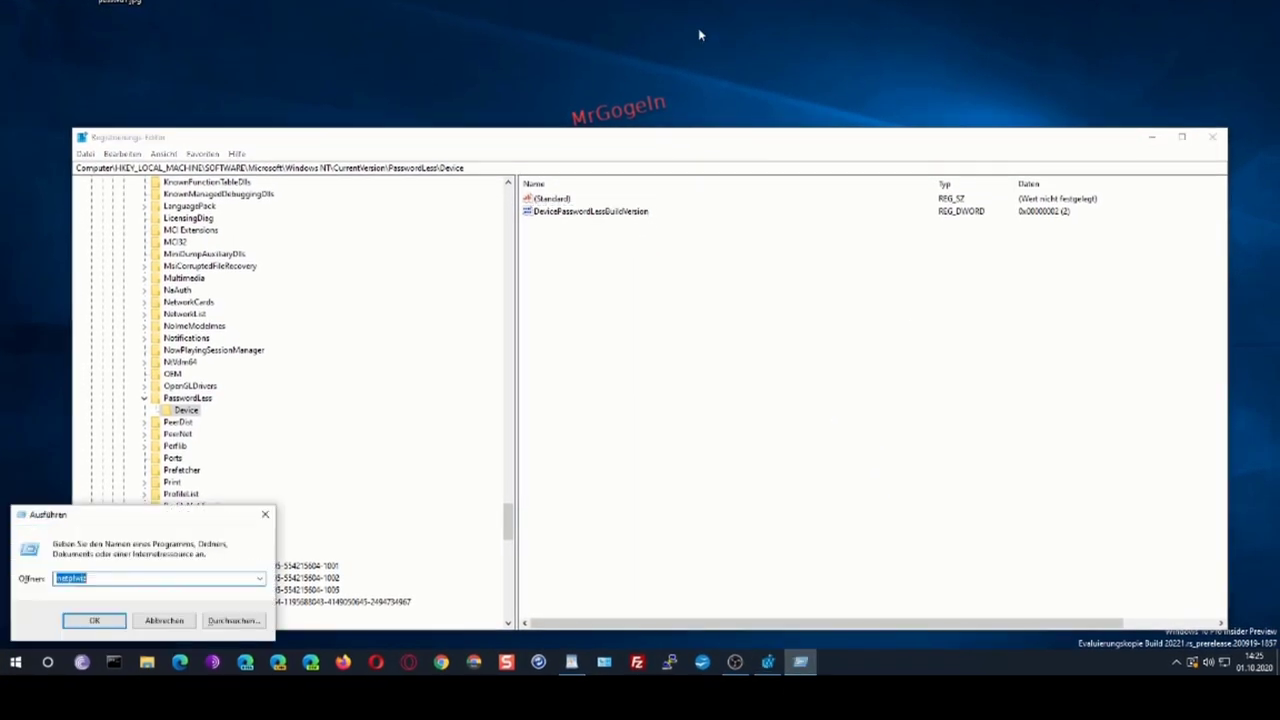
key(Return)
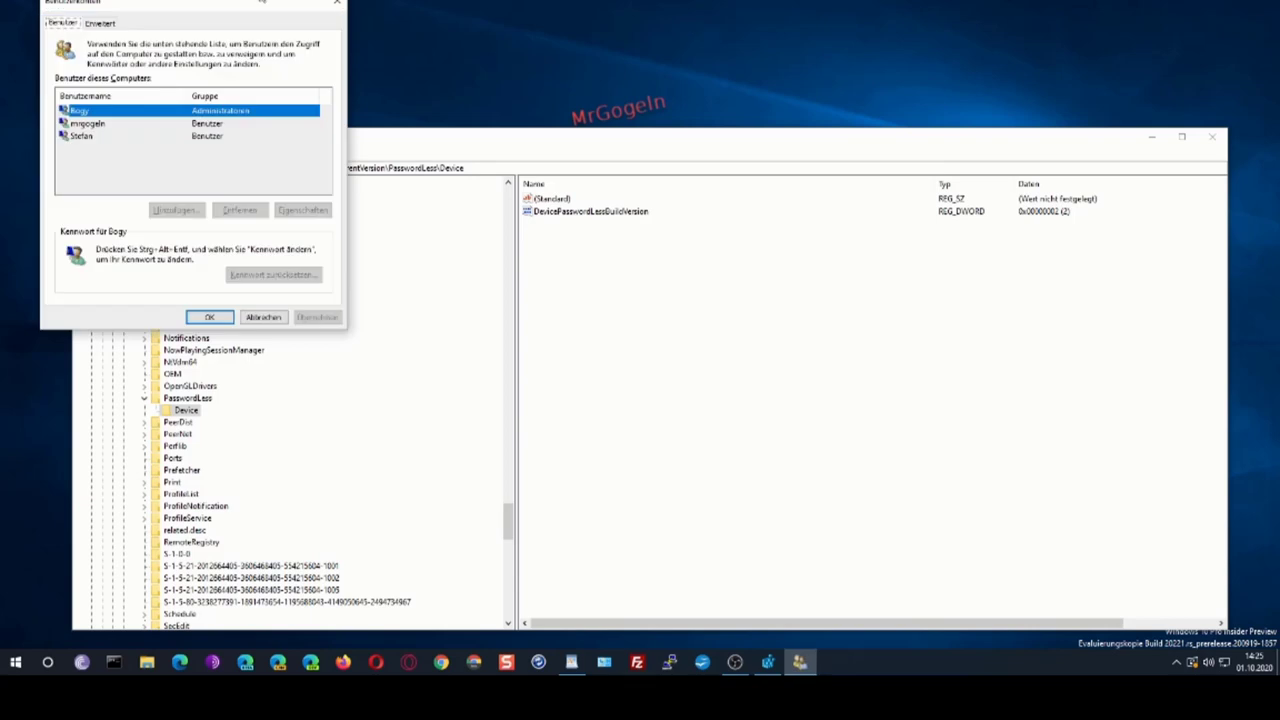
drag(195, 5, 756, 212)
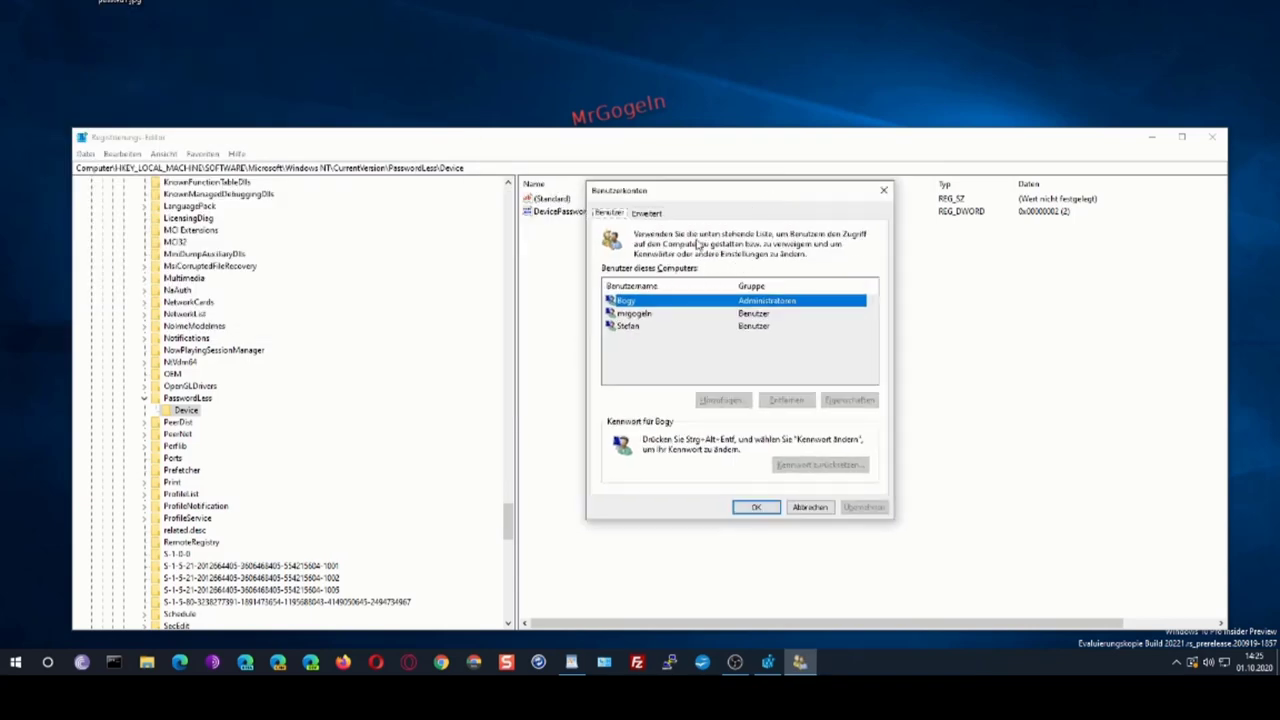
click(646, 213)
click(610, 214)
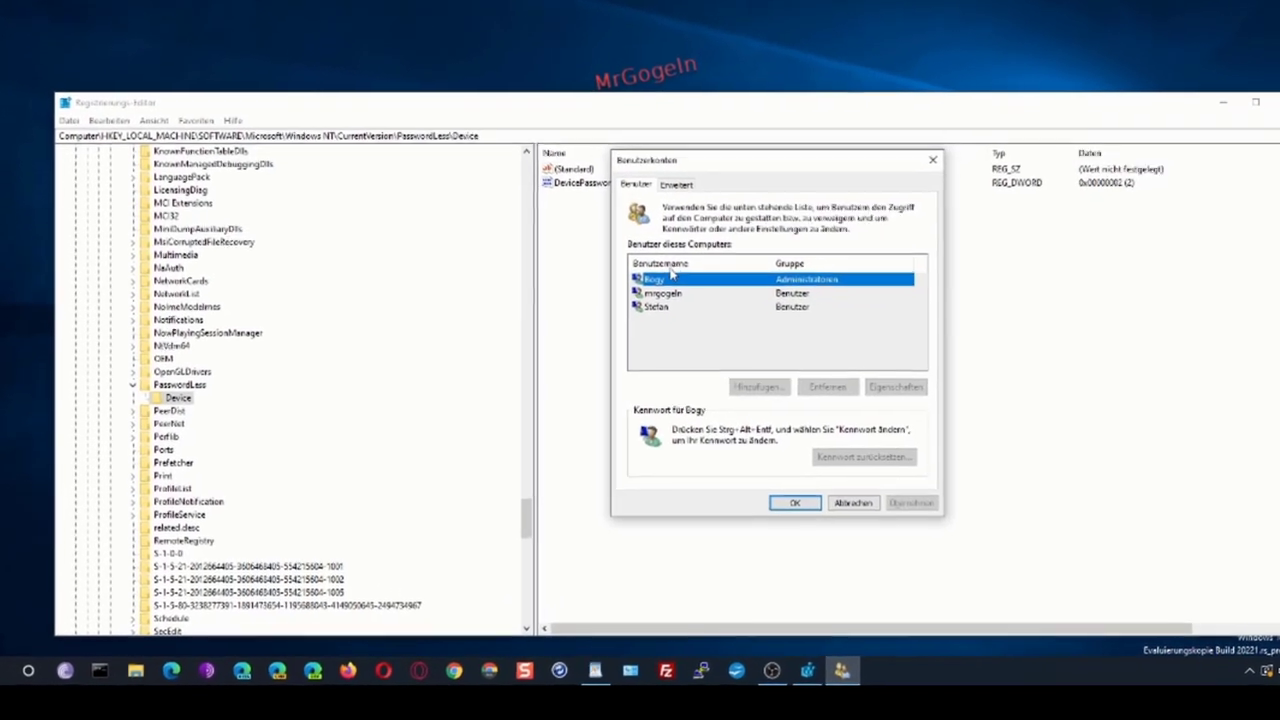
drag(900, 163, 496, 250)
Set the DevicePasswordLessBuildVersion value under the Device key to 0
drag(488, 125, 60, 126)
double_click(615, 176)
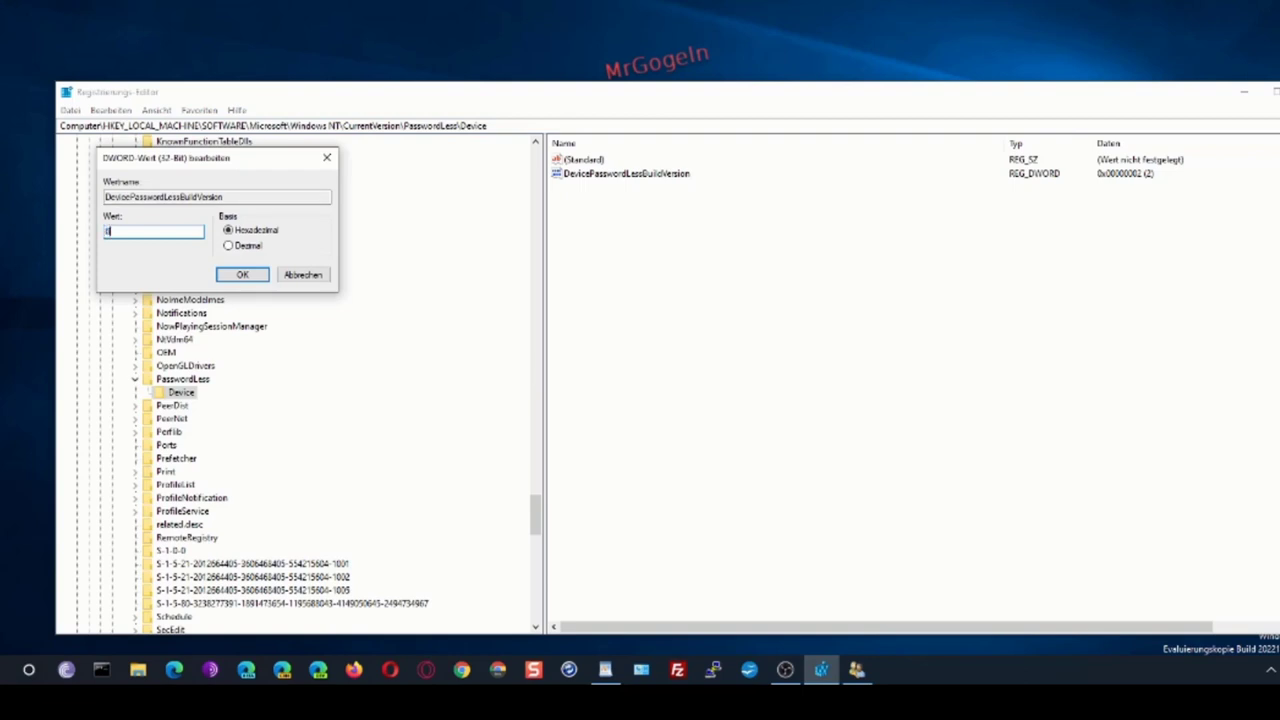
text(0)
click(244, 276)
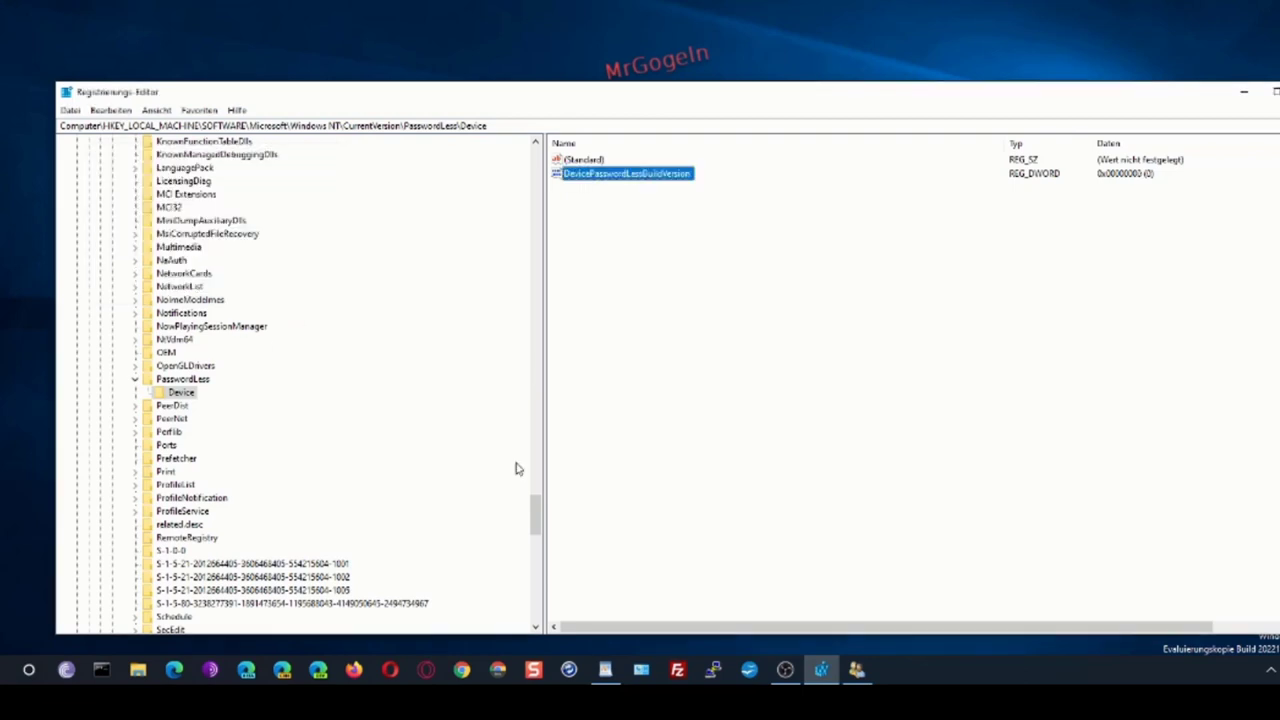
Restart the user accounts dialog with netplwiz and test the user name and password requirement without applying it
click(857, 670)
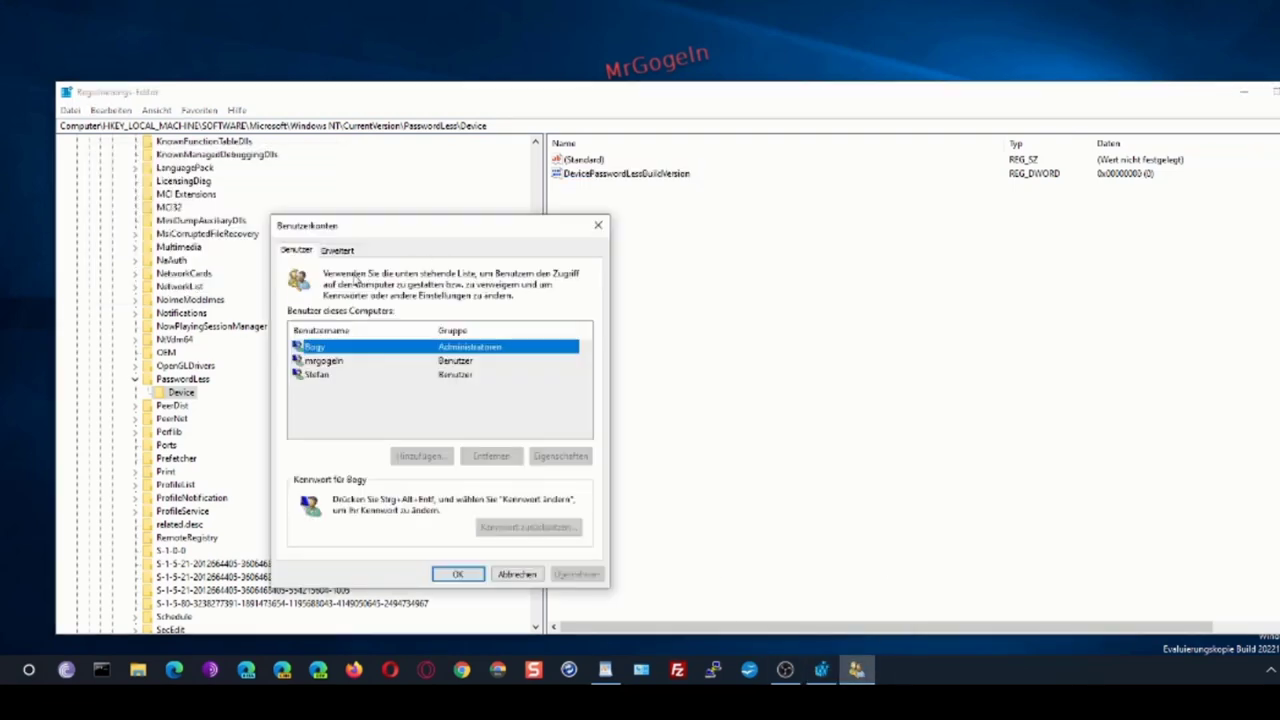
click(598, 226)
key(super+r)
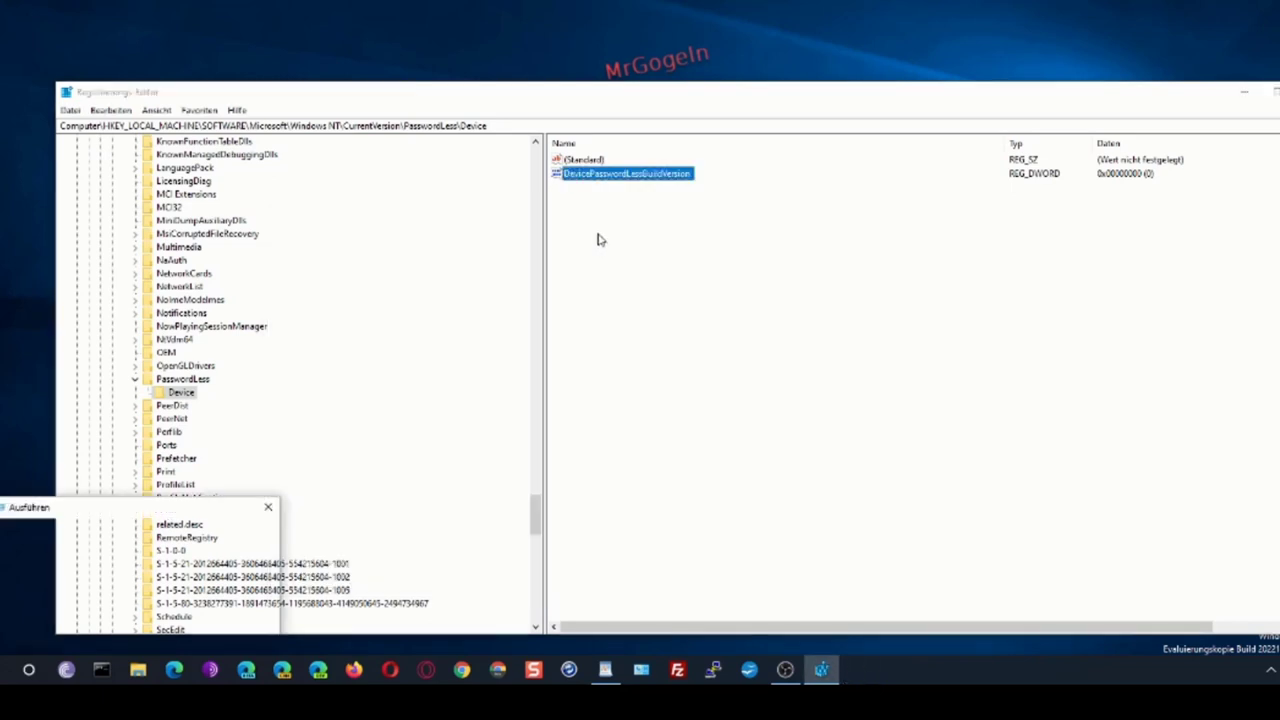
key(Return)
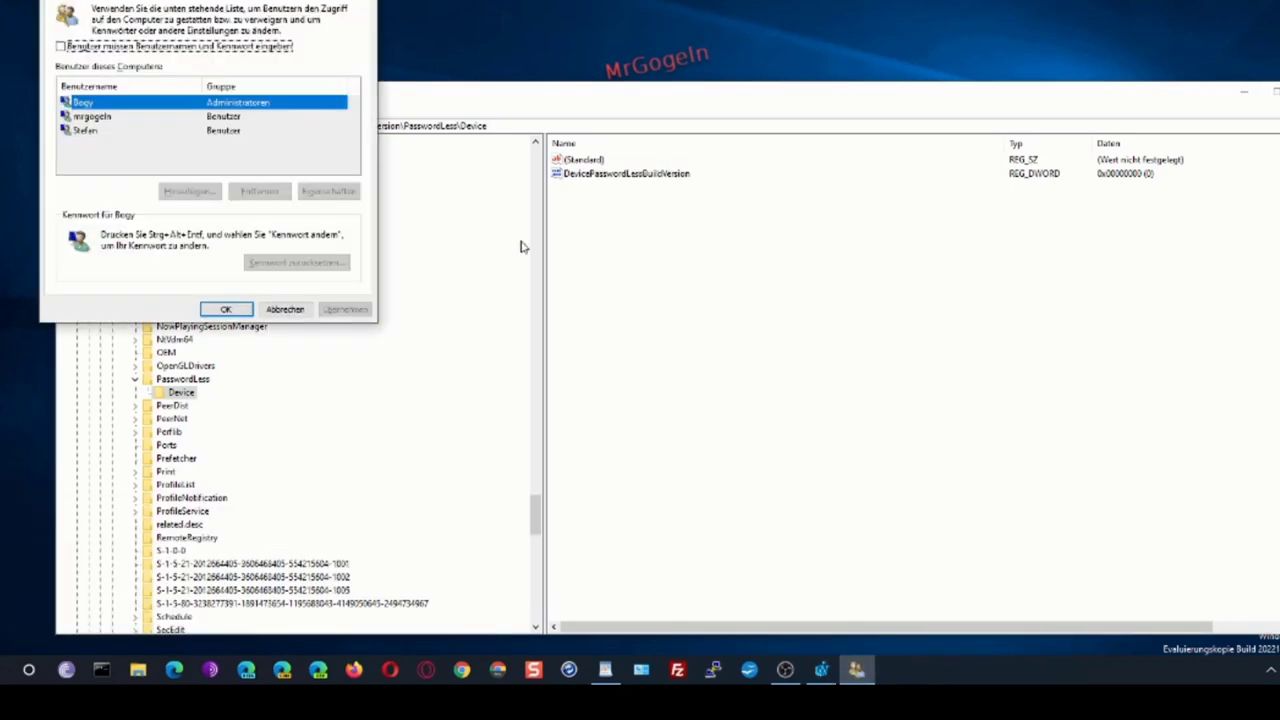
click(60, 46)
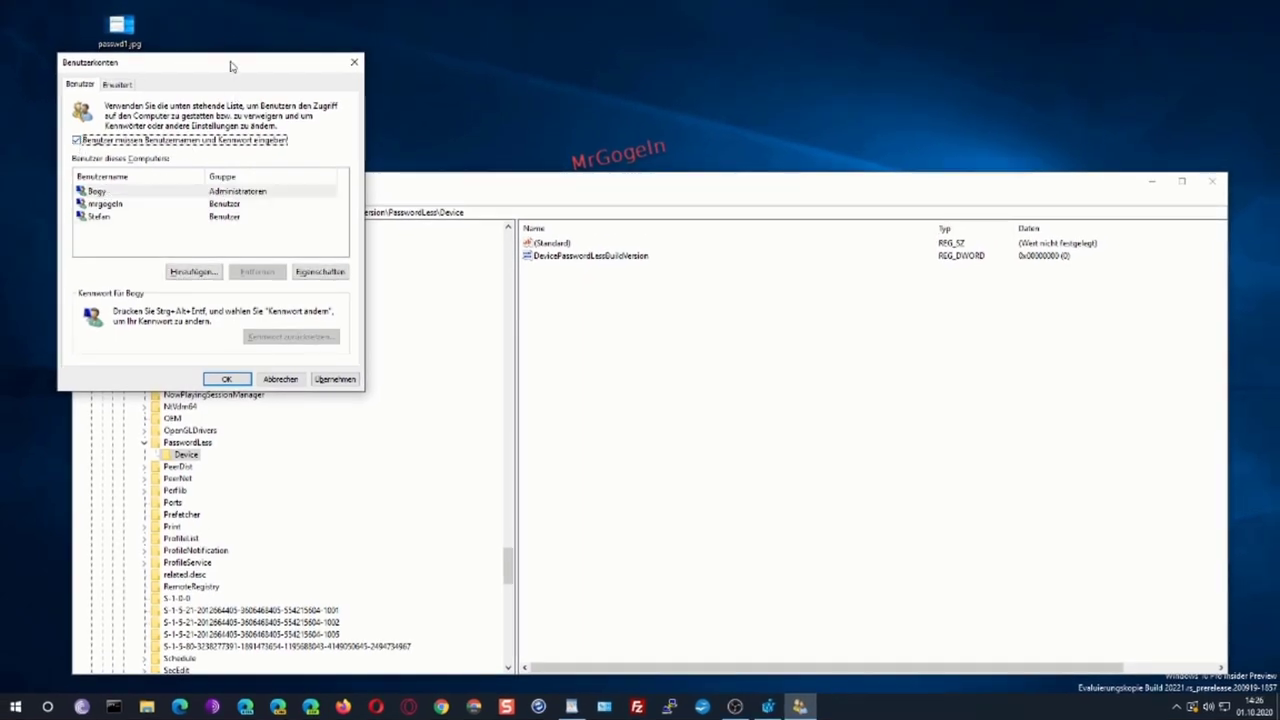
drag(231, 63, 716, 165)
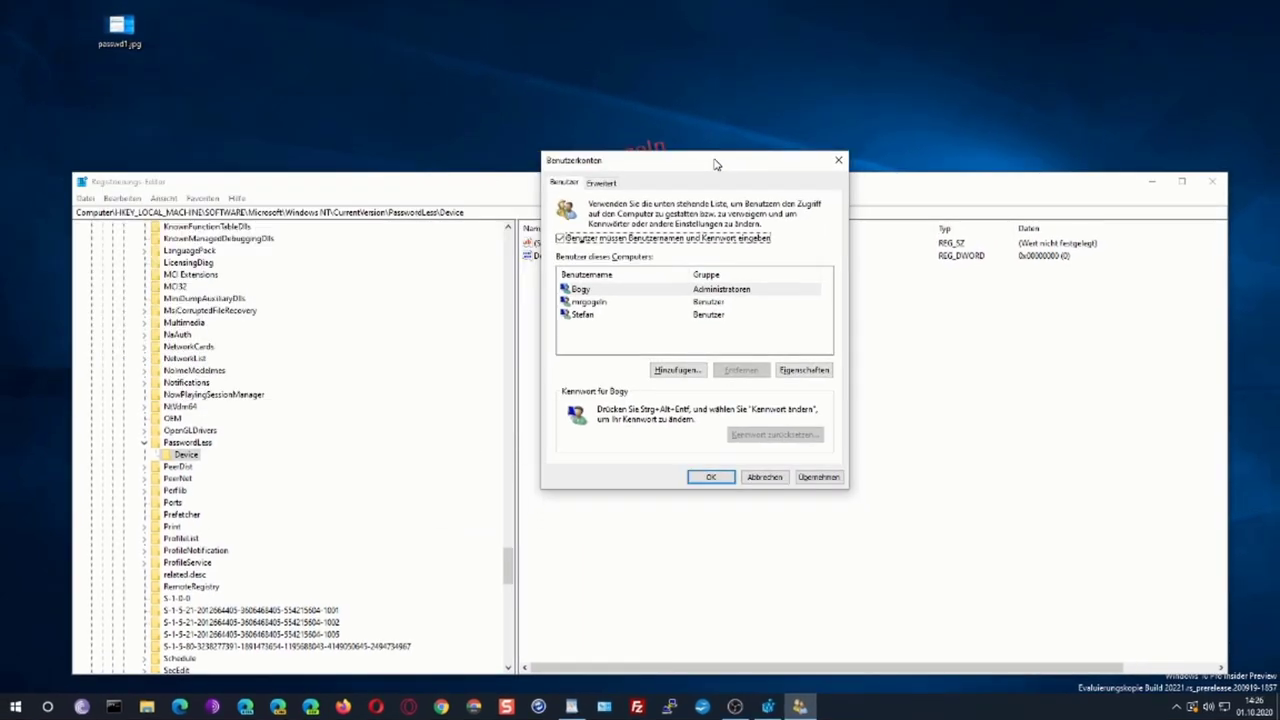
click(838, 160)
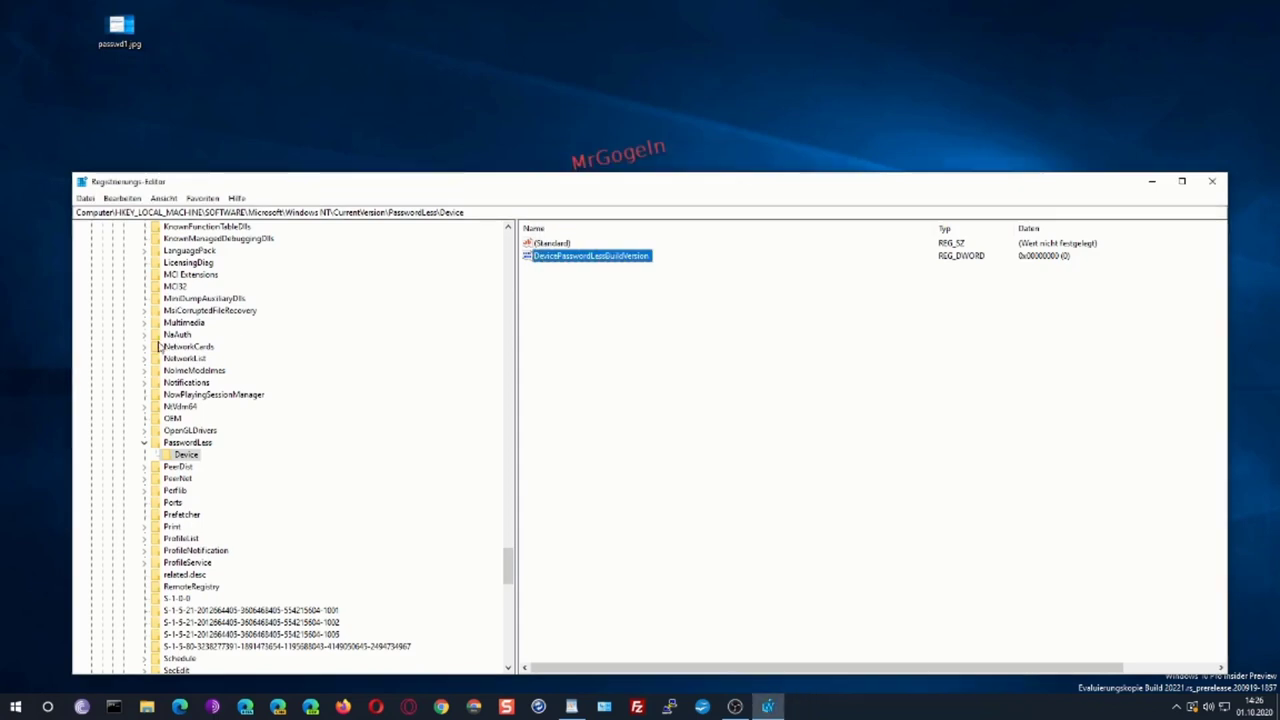
Trace the PasswordLess key's path back to CurrentVersion and review the commands for creating a new key there
click(180, 442)
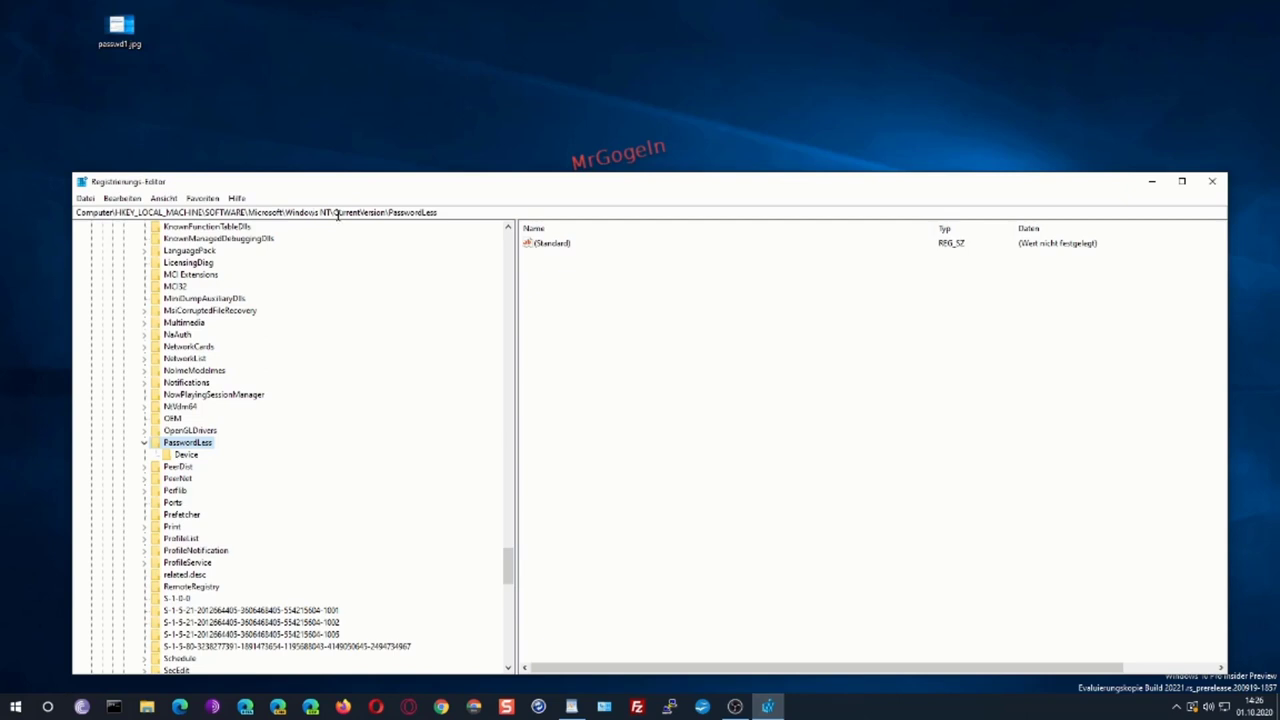
drag(338, 214, 386, 213)
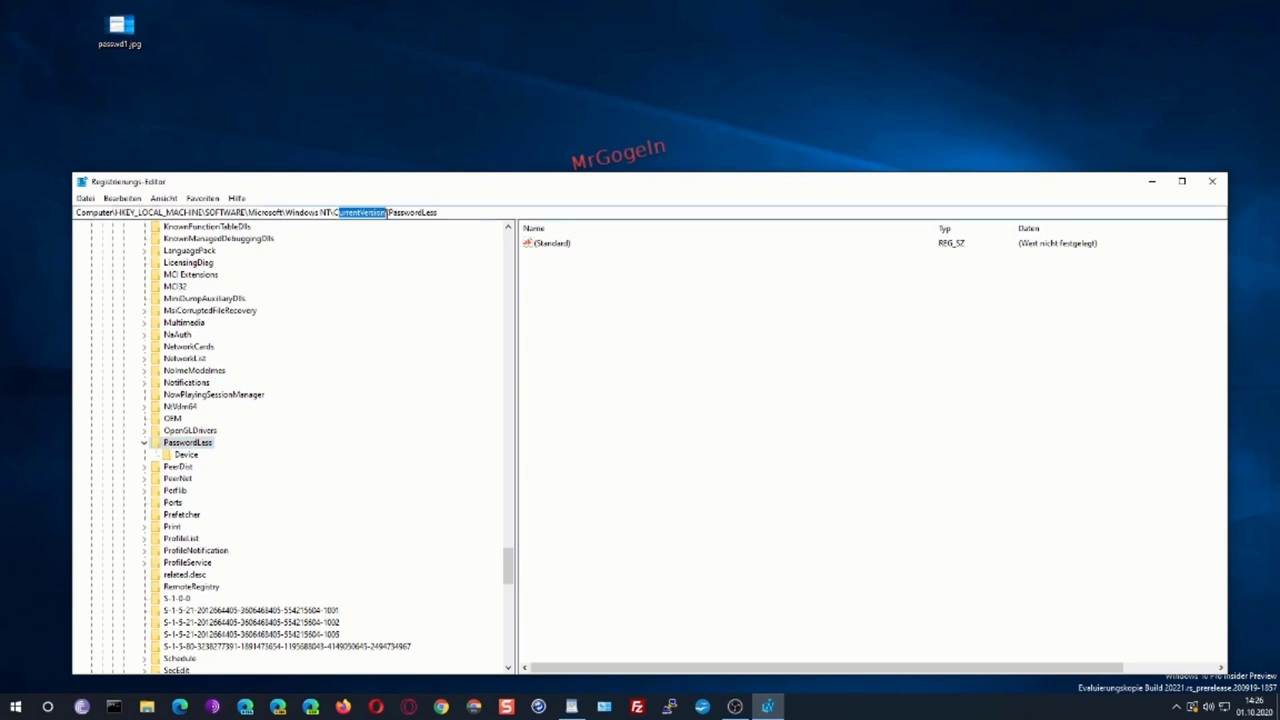
scroll(302, 363, up, 15)
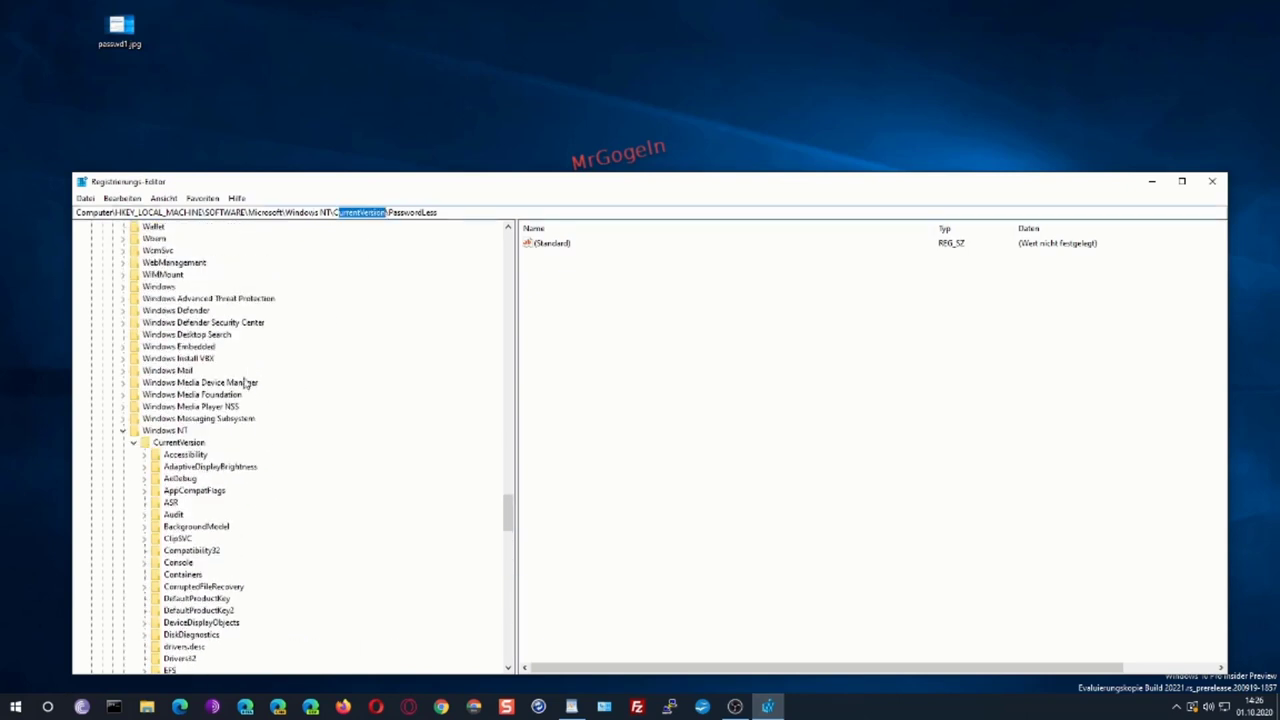
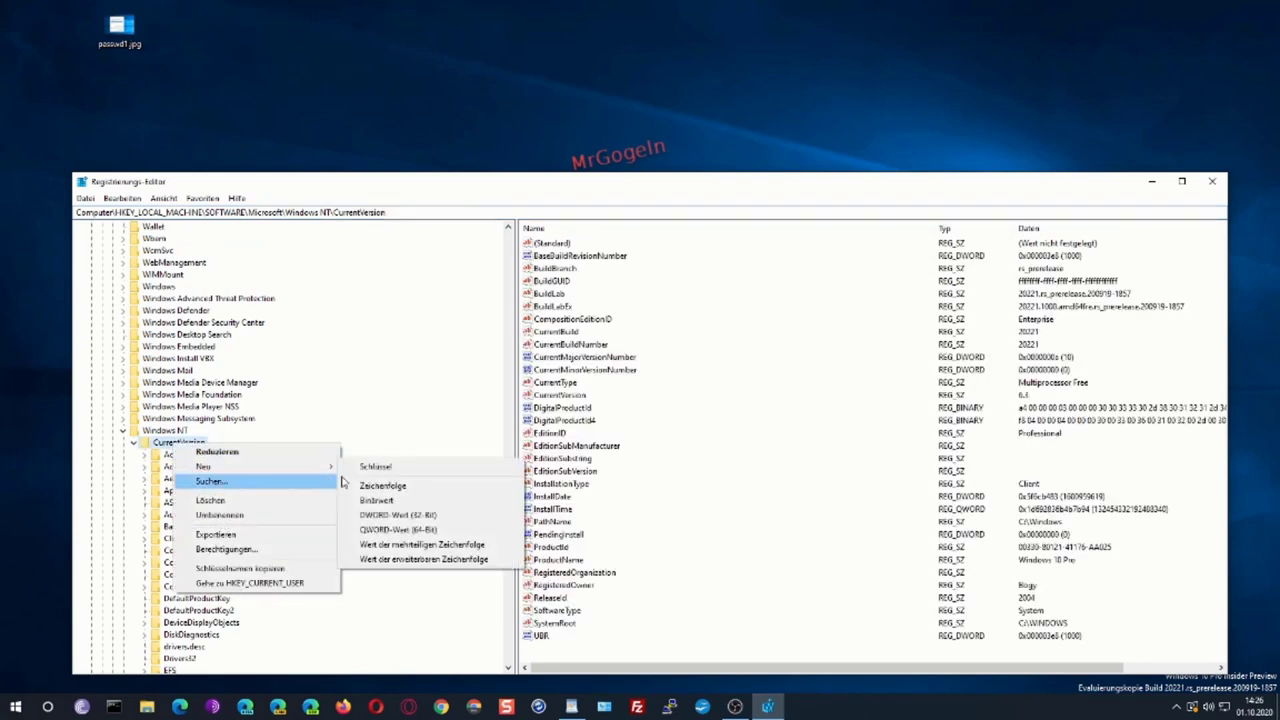
click(395, 216)
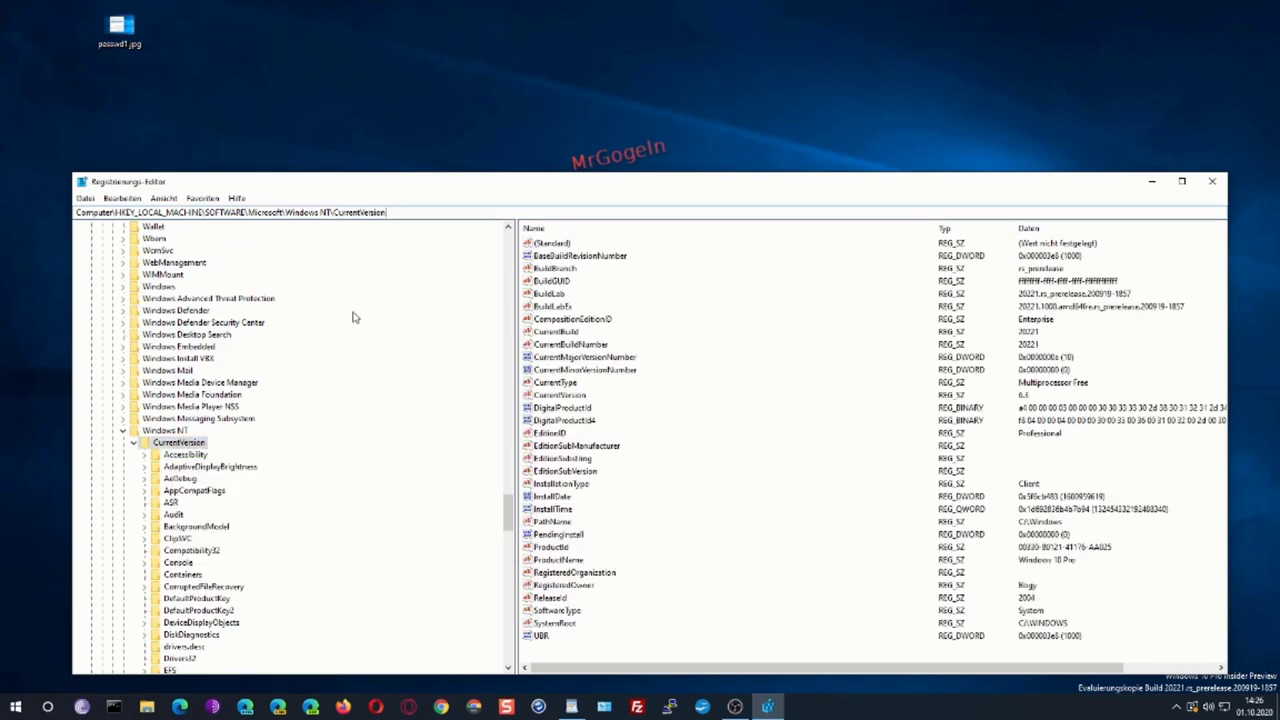
Locate the PasswordLess key among the CurrentVersion subkeys and select it
scroll(357, 317, down, 20)
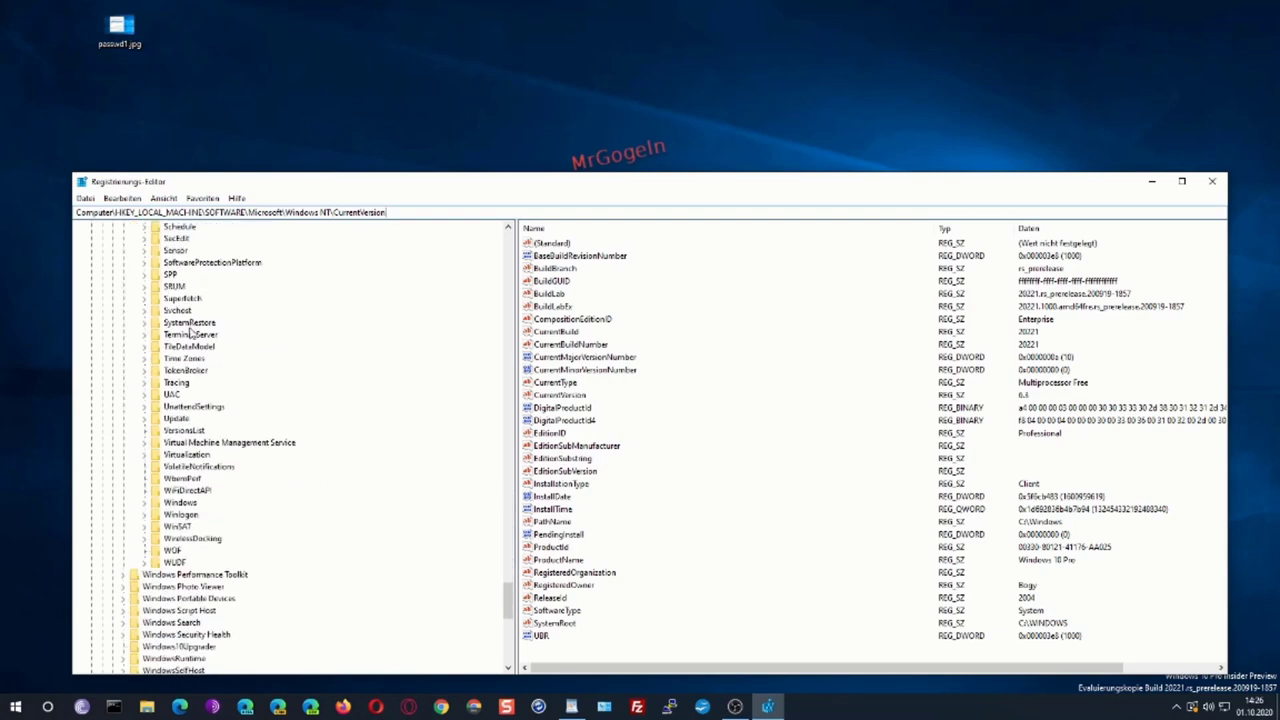
scroll(216, 420, up, 3)
scroll(219, 423, down, 5)
scroll(225, 432, down, 7)
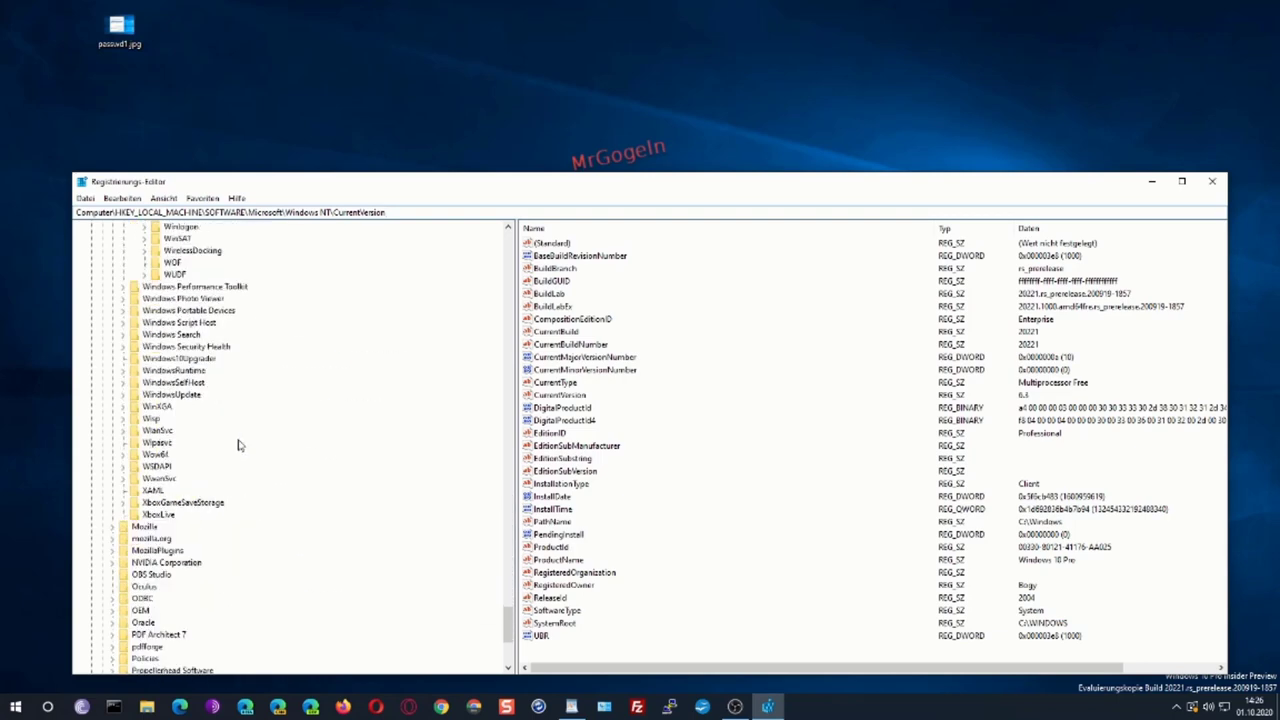
scroll(220, 390, up, 10)
scroll(216, 367, up, 1)
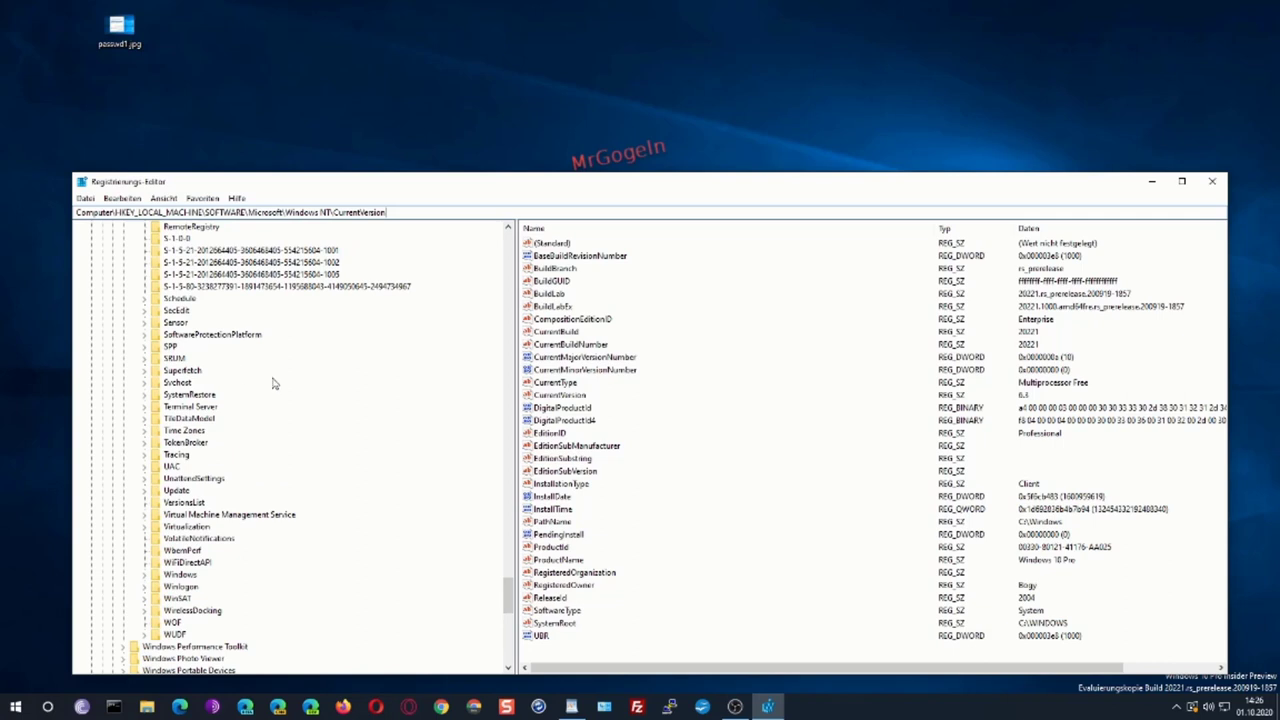
scroll(270, 390, up, 5)
click(182, 265)
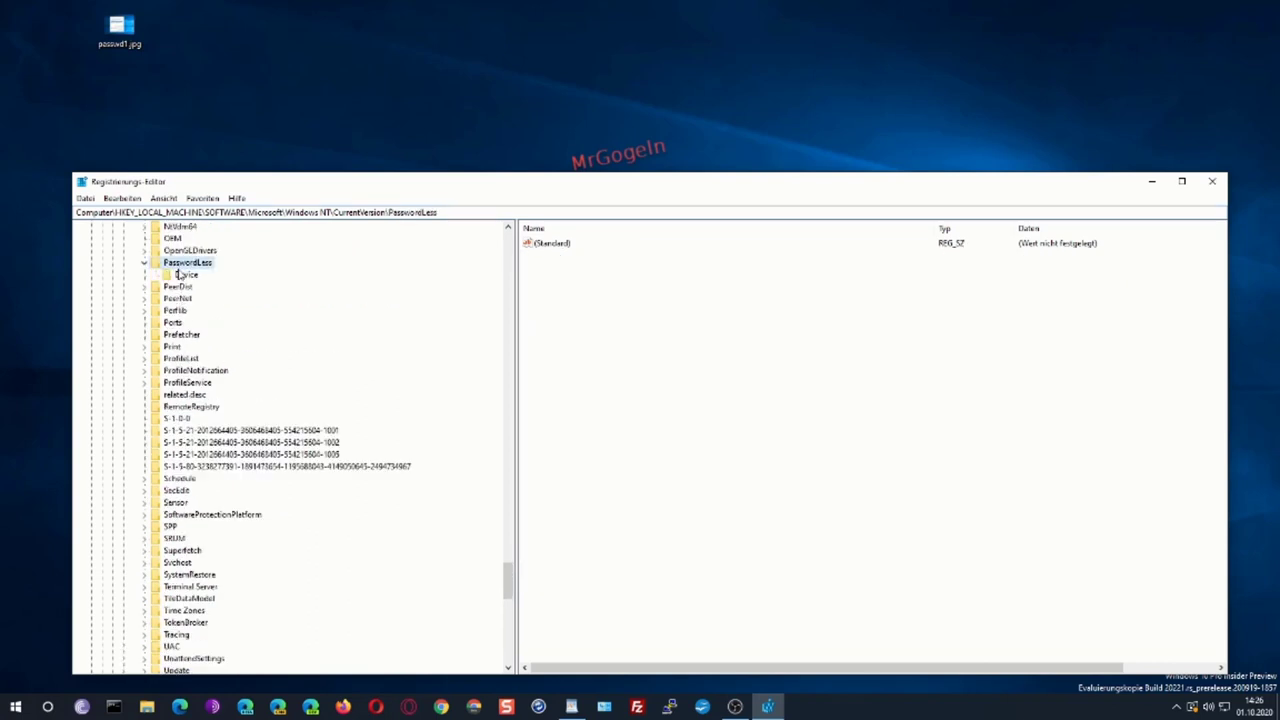
Review the PasswordLess key's command for creating new entries without using it, and select the Device subkey
right_click(179, 268)
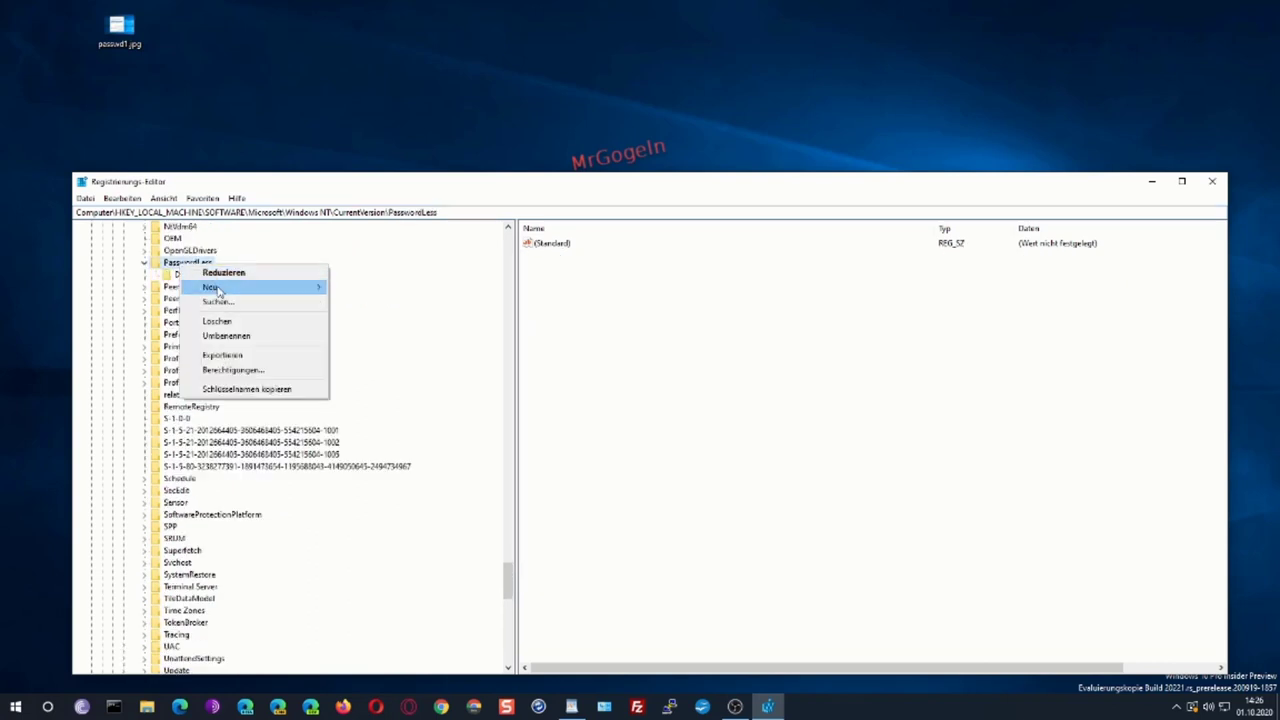
mouse_move(218, 290)
click(176, 276)
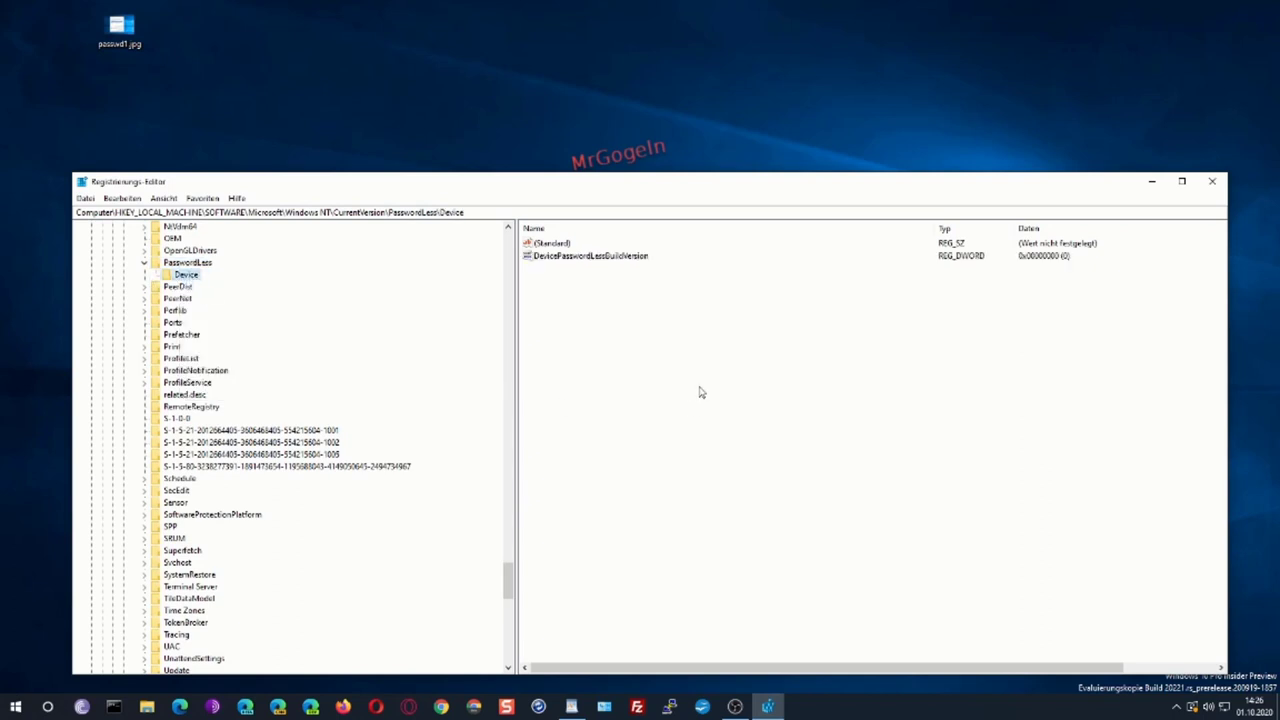
Review the new DWORD (32-bit) value command in the Device key without creating one, and select DevicePasswordLessBuildVersion
right_click(652, 367)
mouse_move(668, 380)
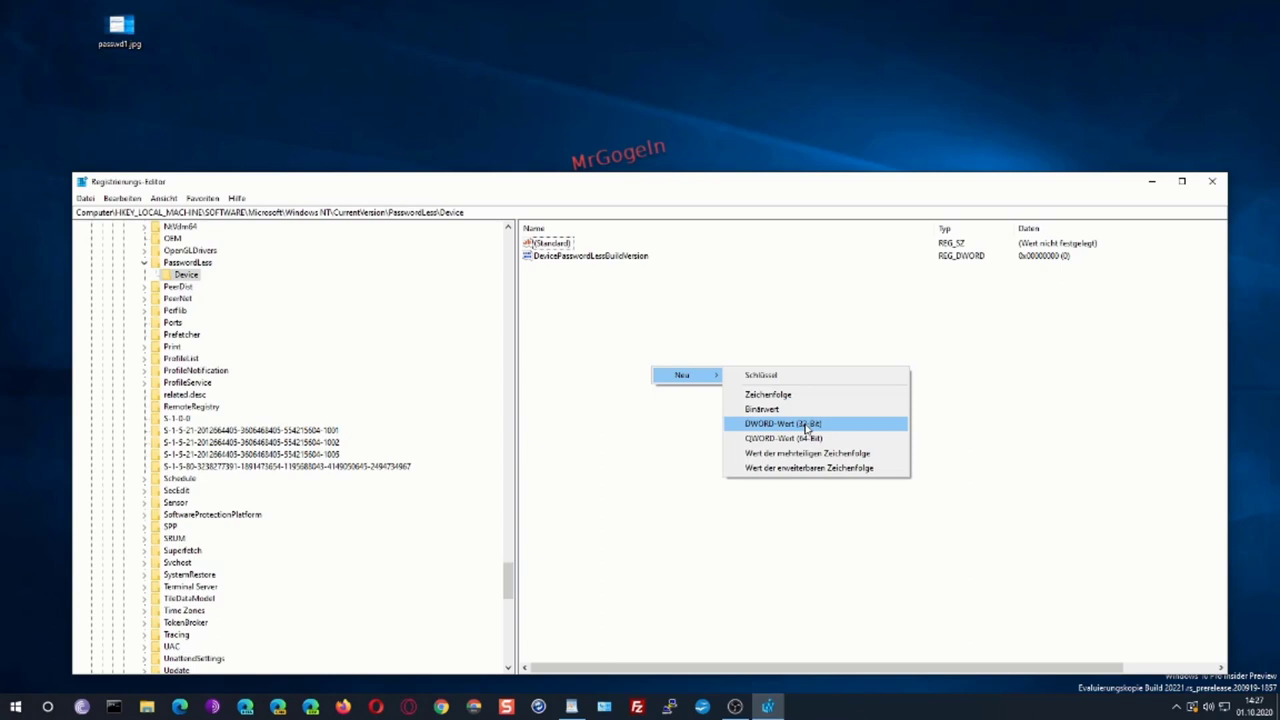
click(558, 261)
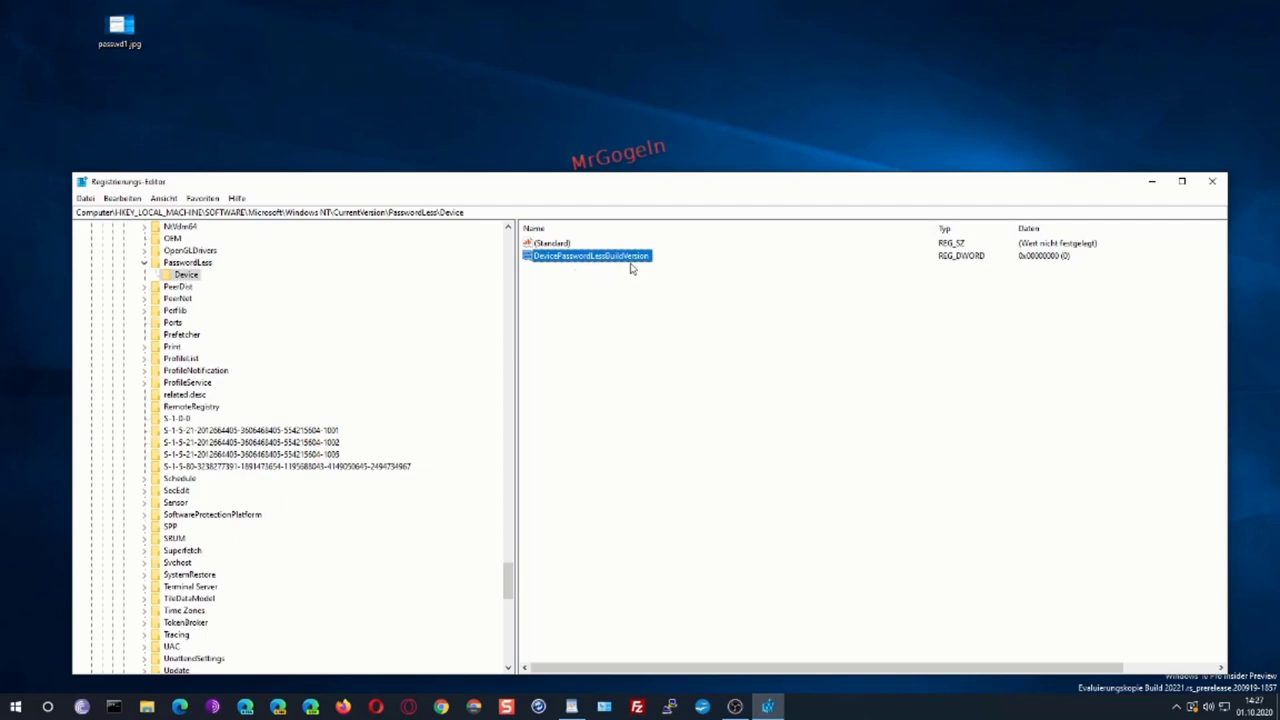
Inspect the DevicePasswordLessBuildVersion value data without changing it, and close the Registry Editor
click(1050, 262)
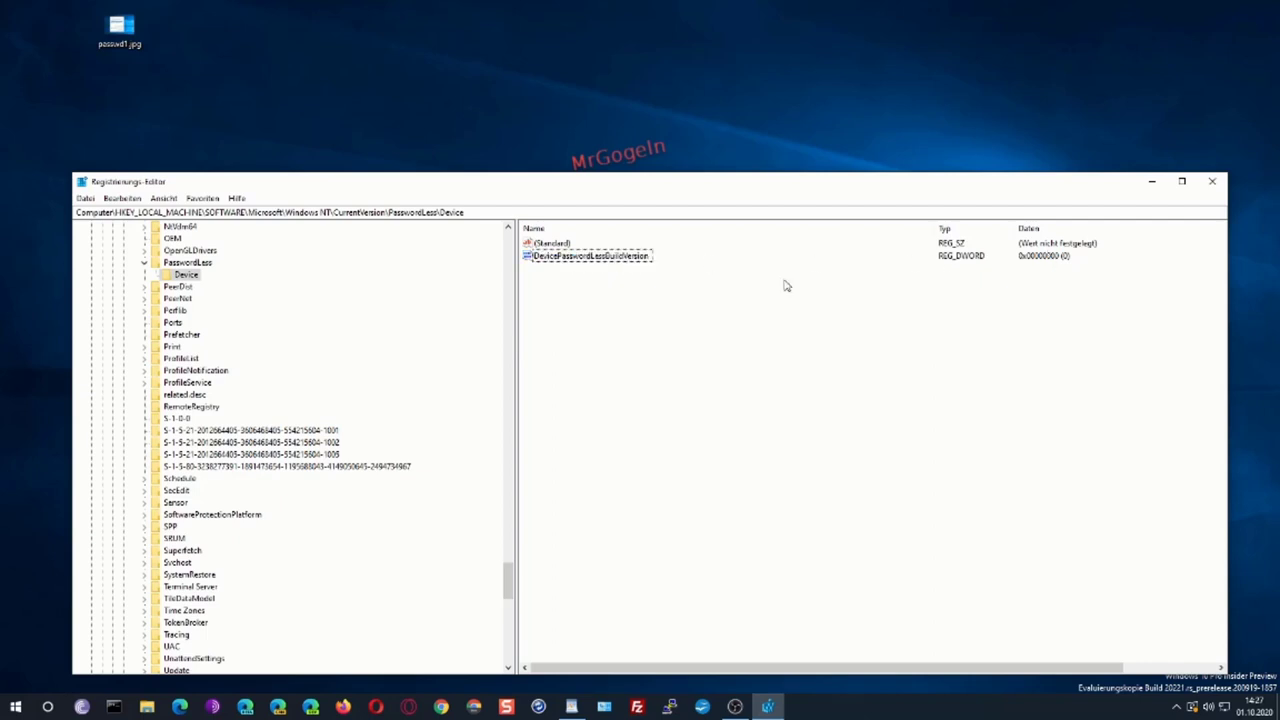
double_click(568, 257)
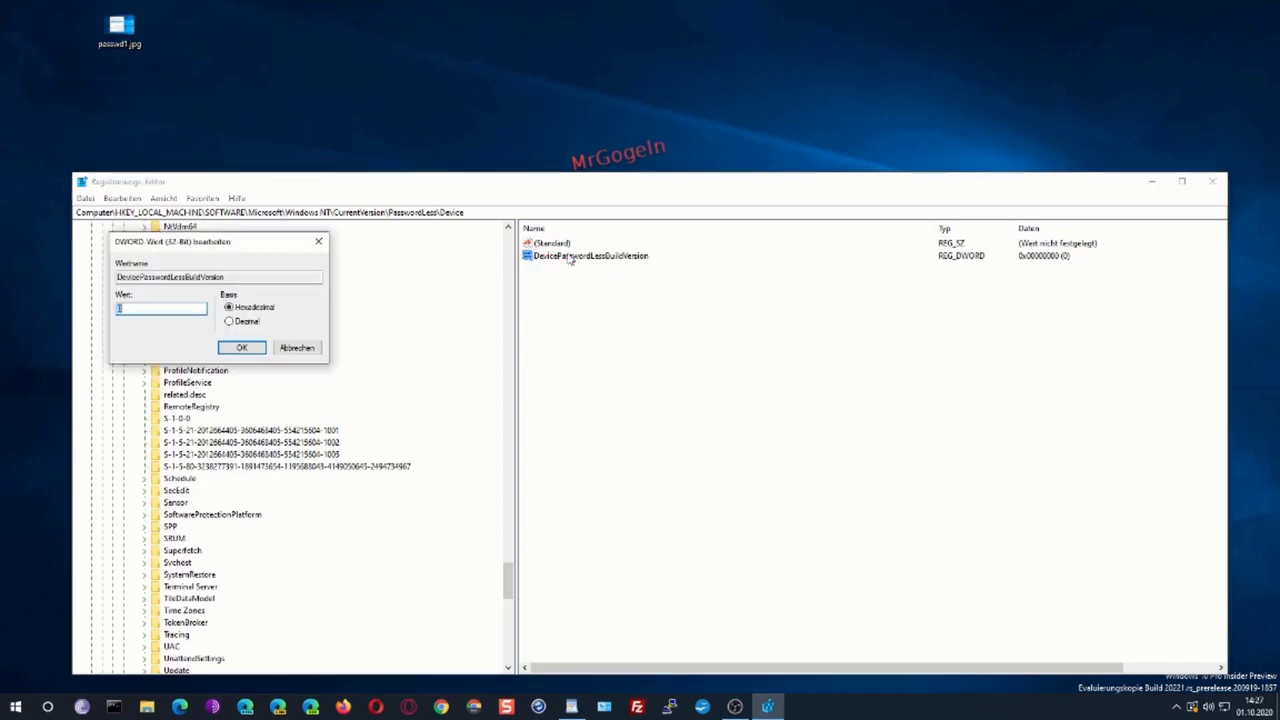
click(296, 349)
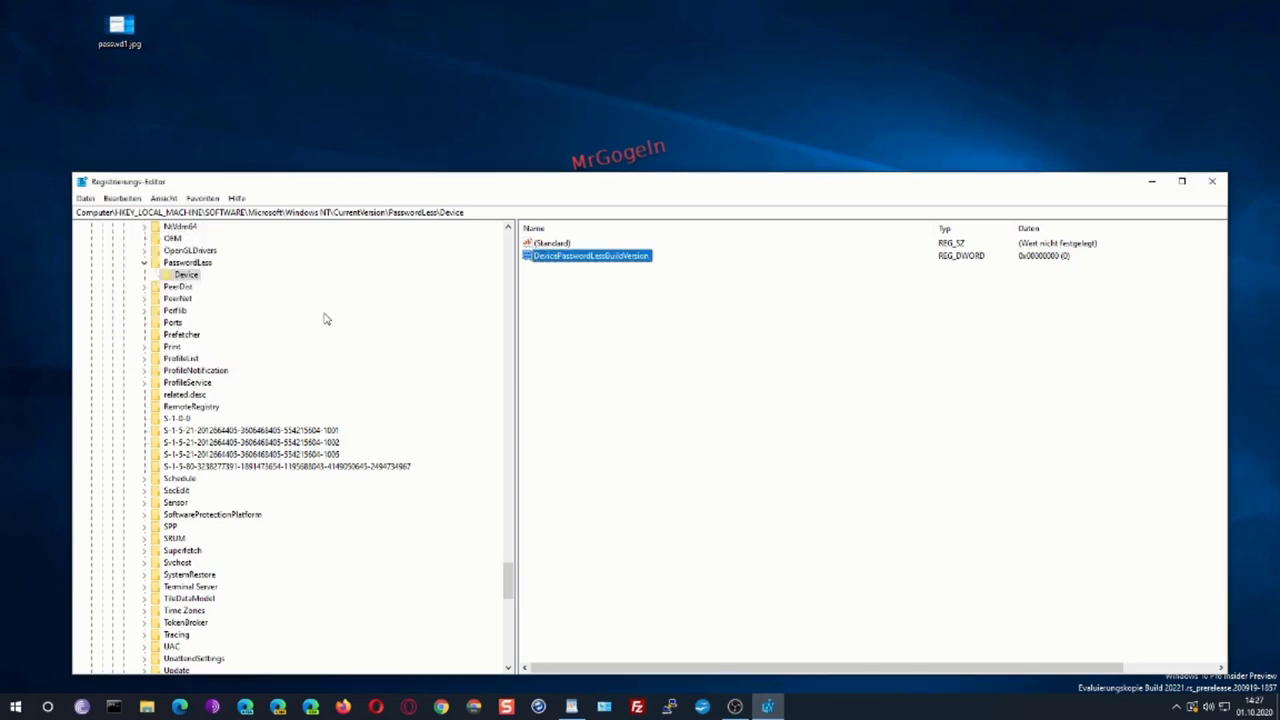
click(1212, 181)
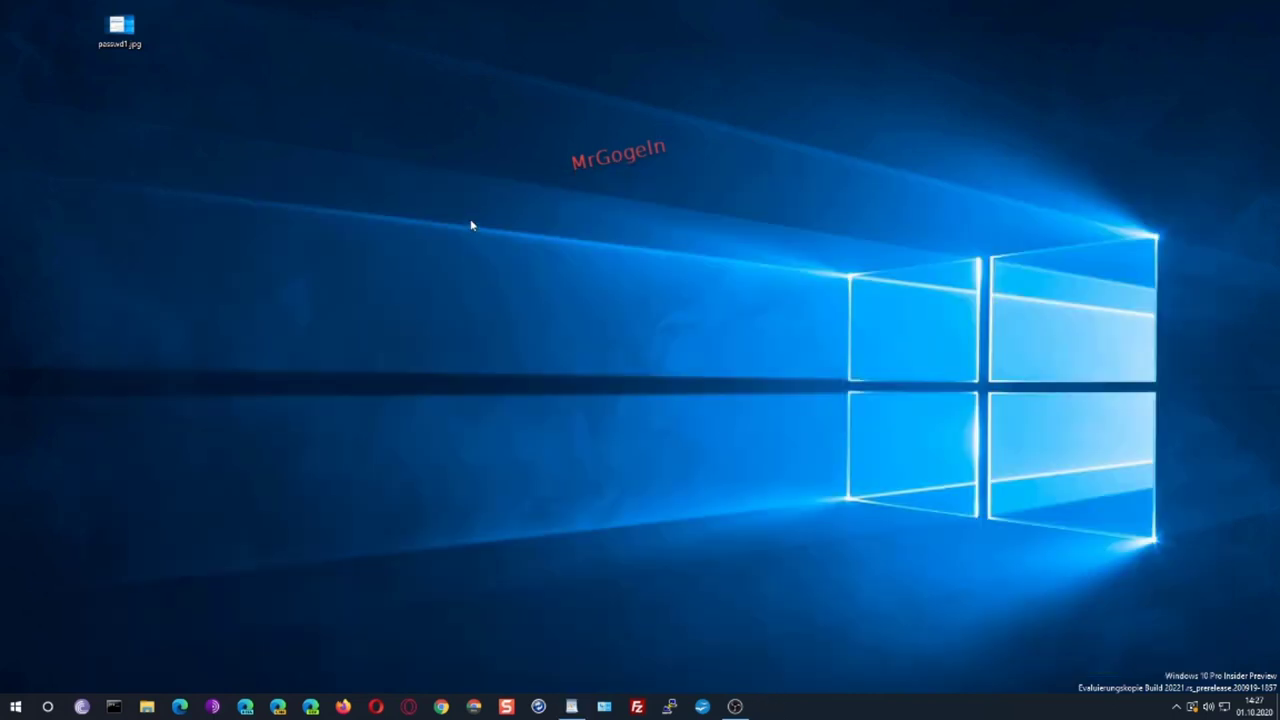
Run netplwiz to check the user accounts dialog for the option requiring user name and password, and close the dialog with OK
key(super+r)
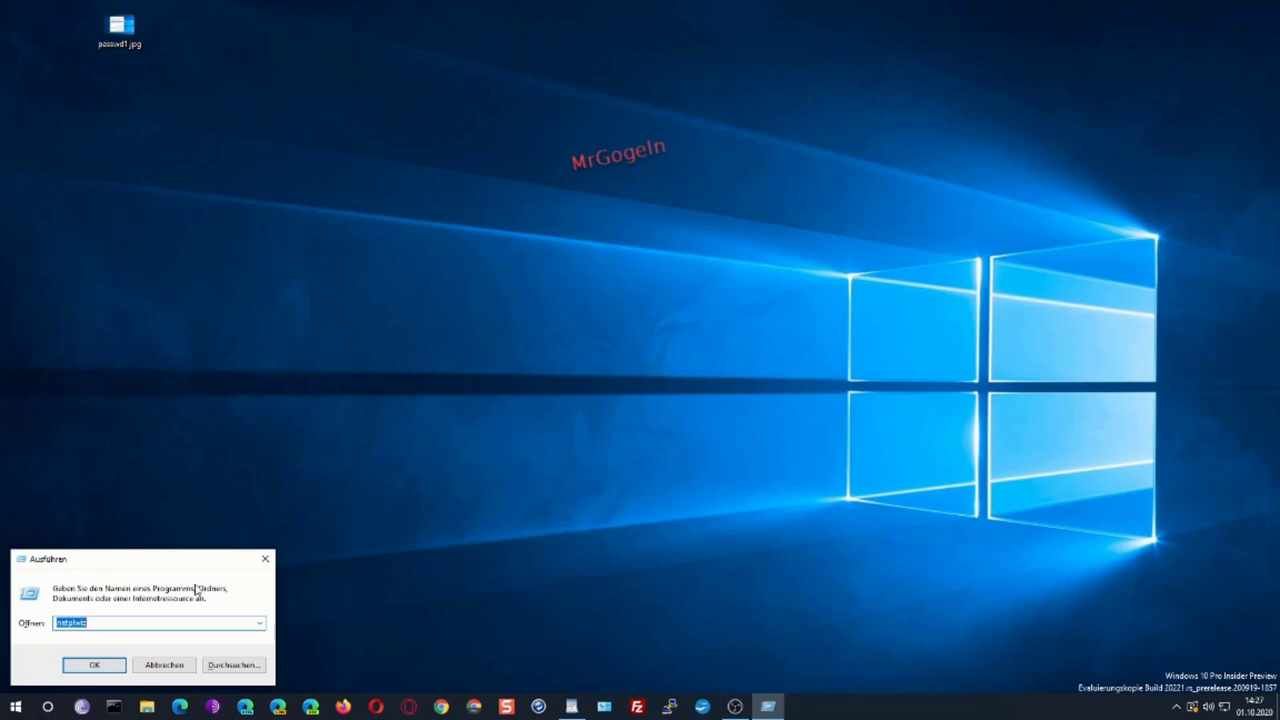
click(88, 663)
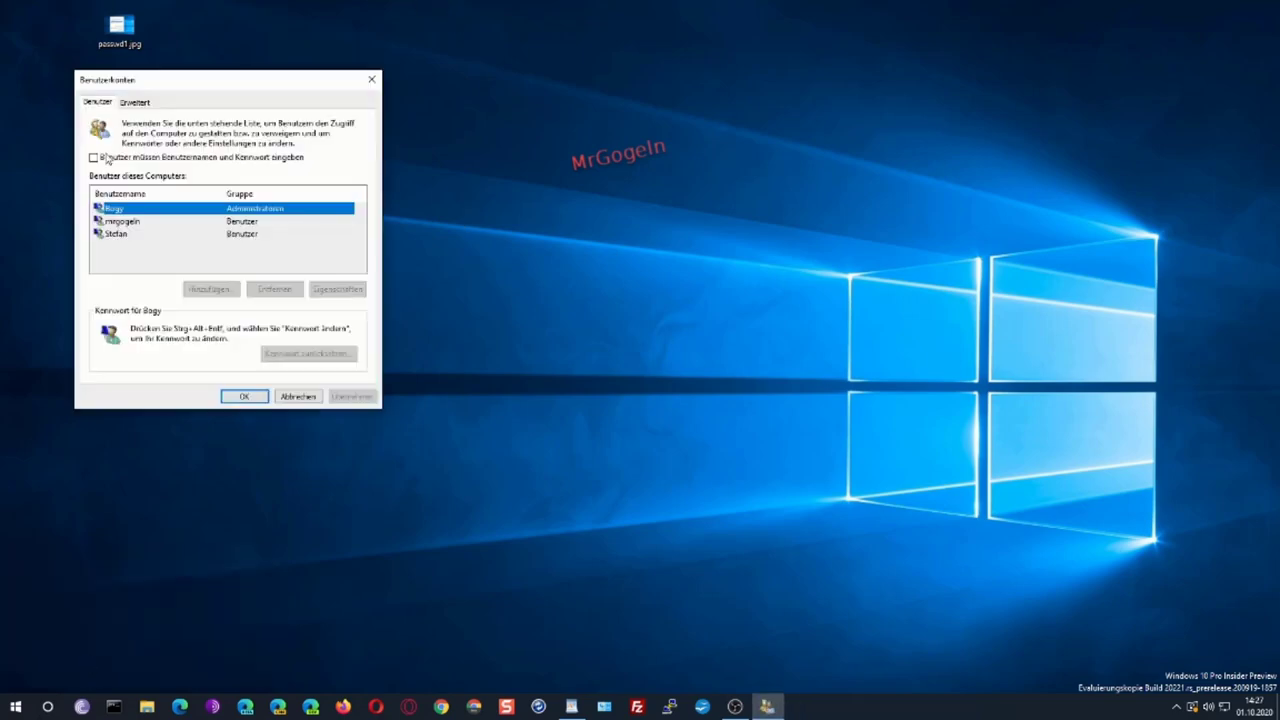
drag(202, 81, 631, 206)
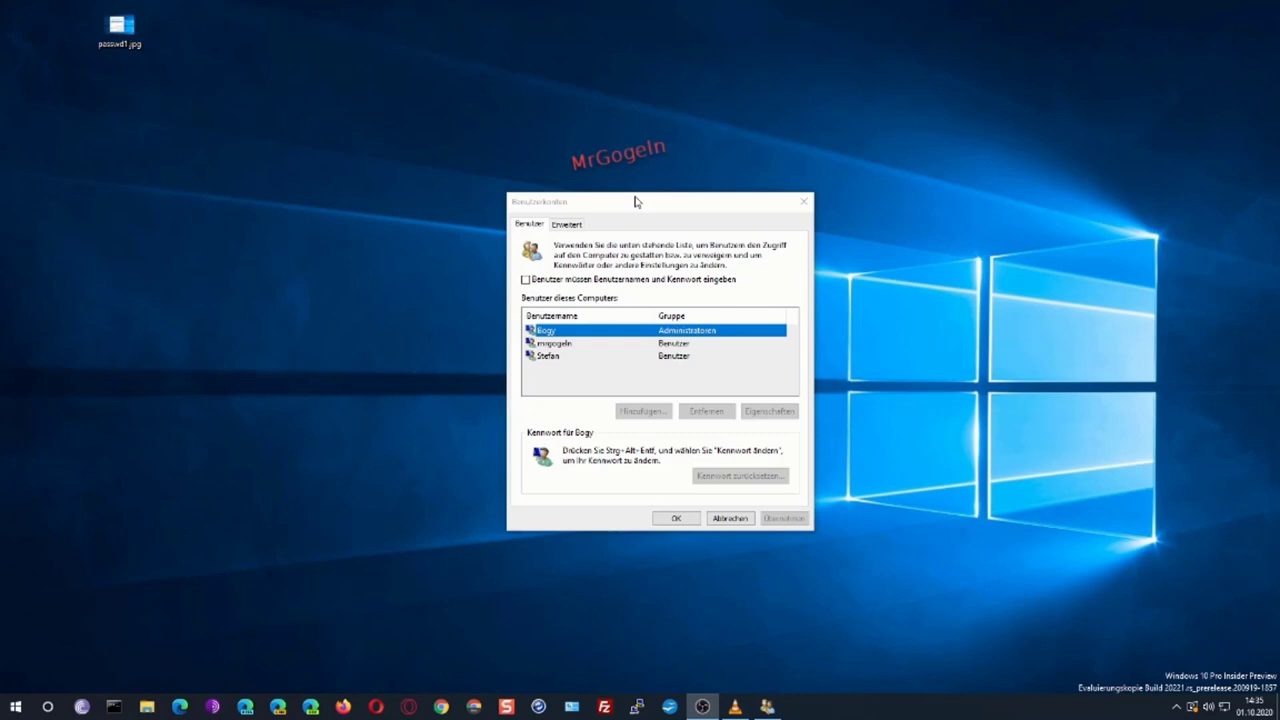
click(676, 516)
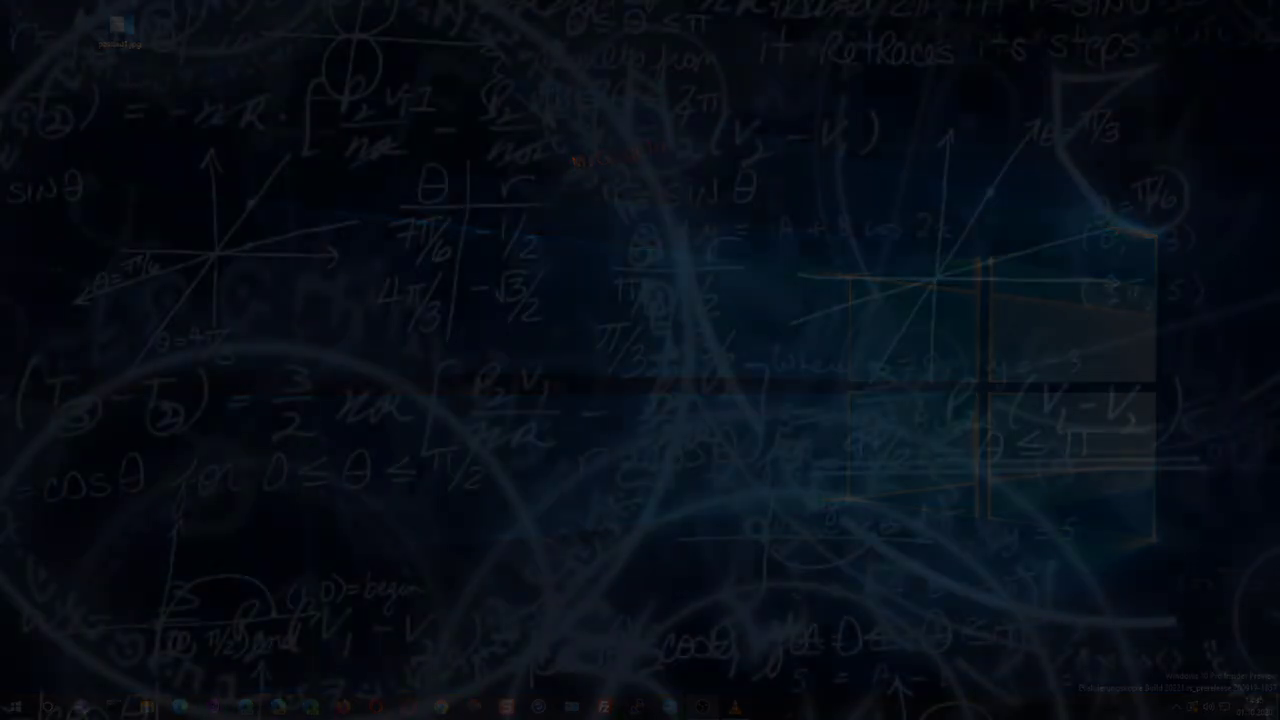